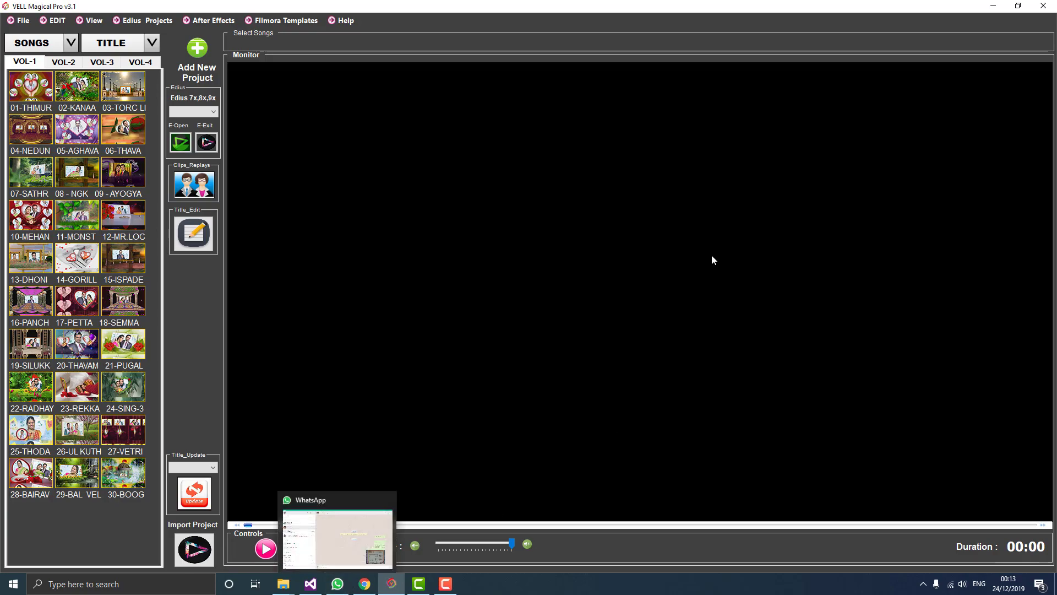
# Minimize the windows covering Project Settings and create the project Untitled2 with the HD 1920x1080 25p 16:9 8bit 2ch preset.
pyautogui.click(994, 6)
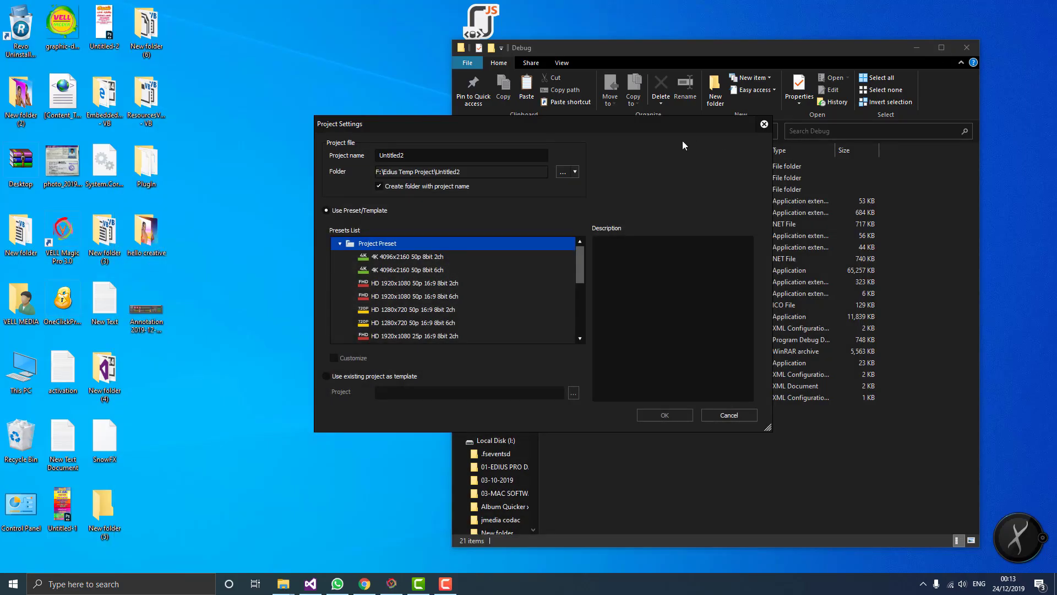
pyautogui.click(917, 48)
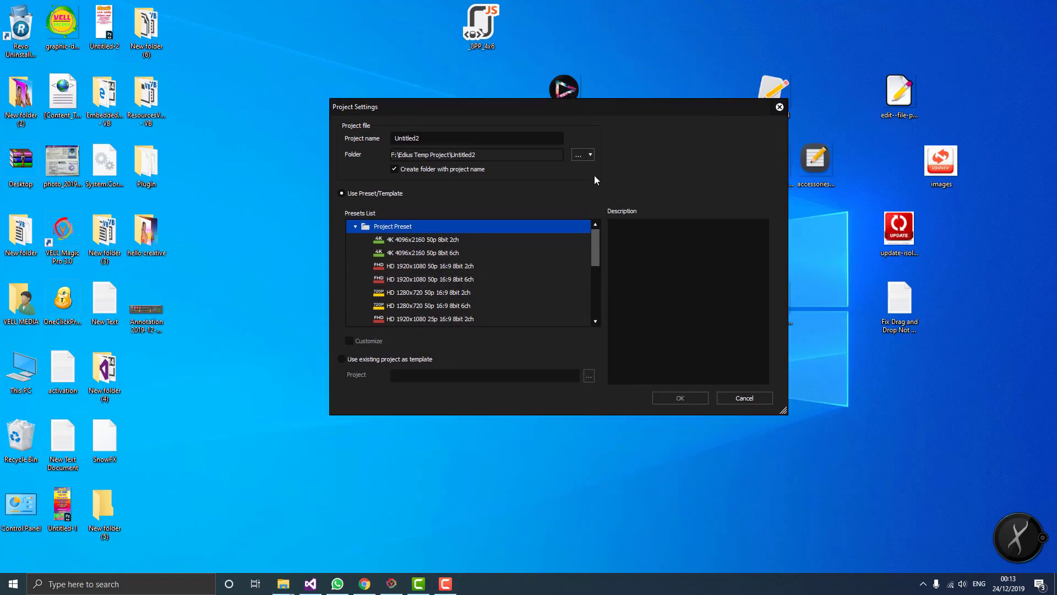
pyautogui.scroll(-5, 507, 292)
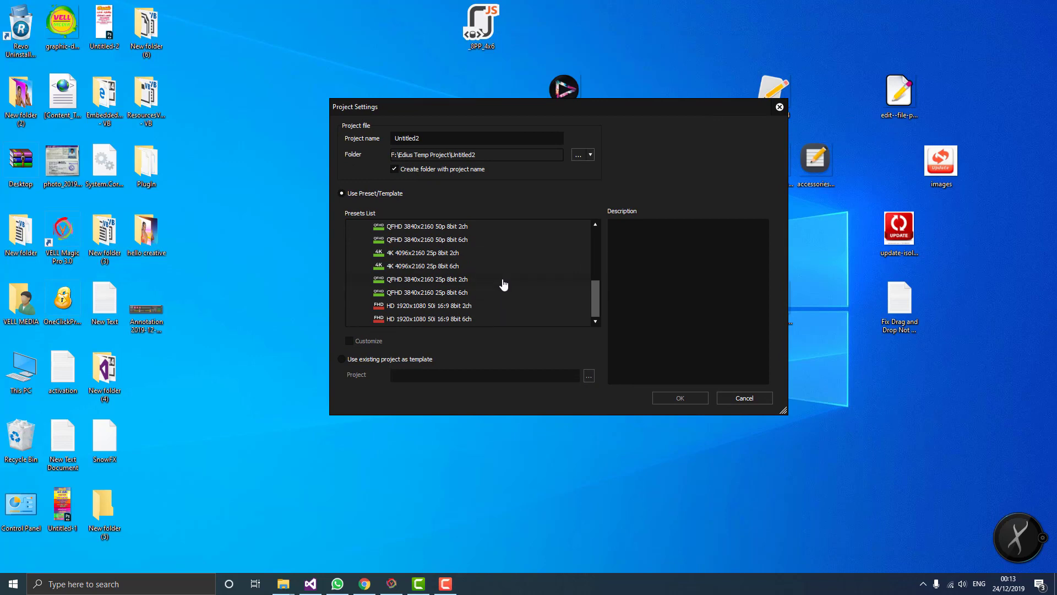
pyautogui.click(504, 284)
pyautogui.scroll(2, 504, 285)
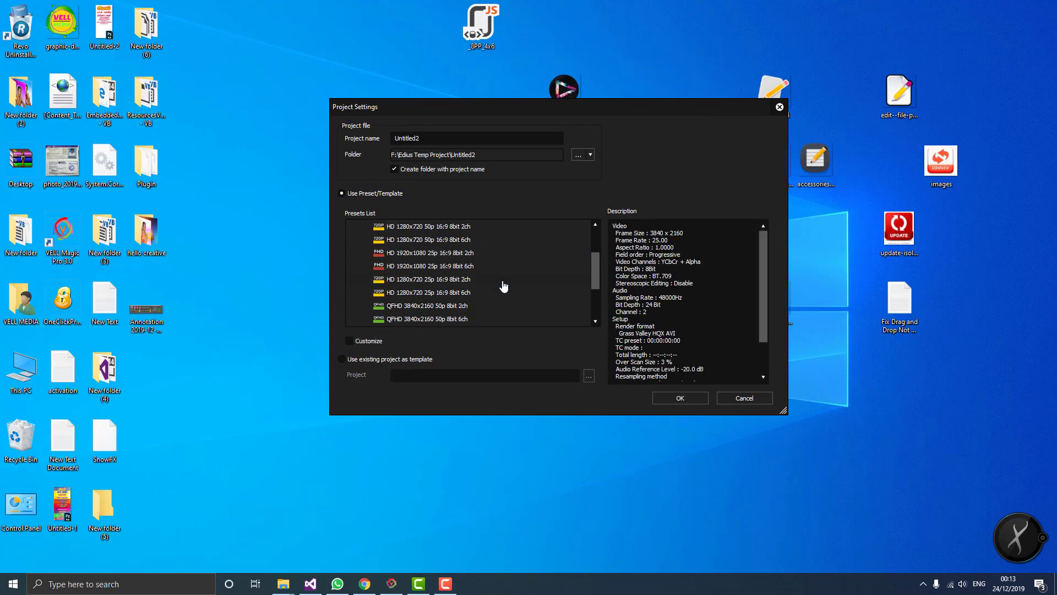
pyautogui.click(506, 255)
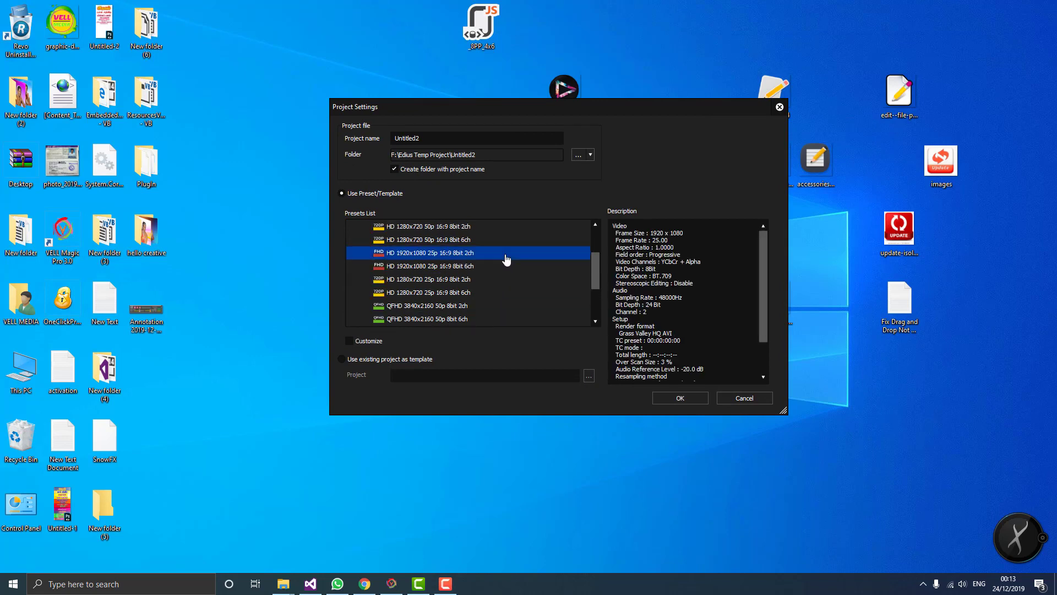
pyautogui.click(673, 402)
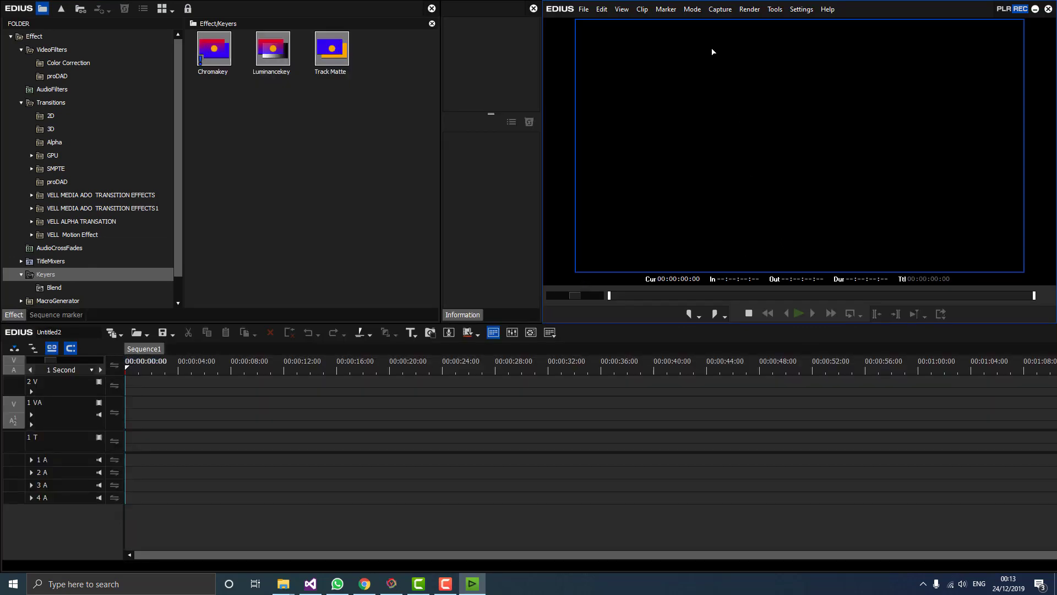
# Apply the saved window layout "raith cloce" to the editing workspace.
pyautogui.click(622, 9)
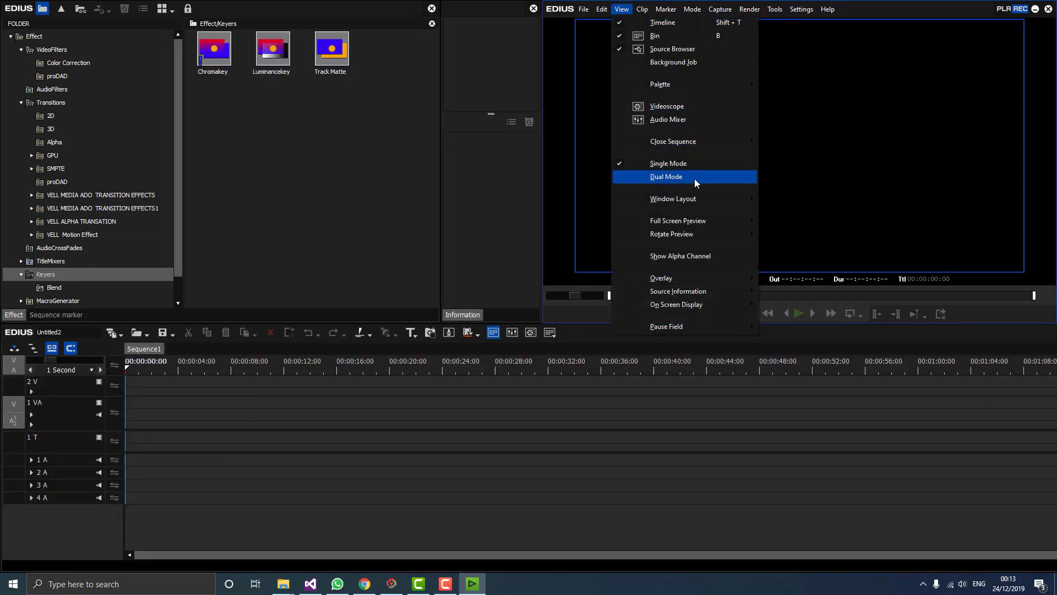
pyautogui.moveTo(695, 194)
pyautogui.moveTo(796, 223)
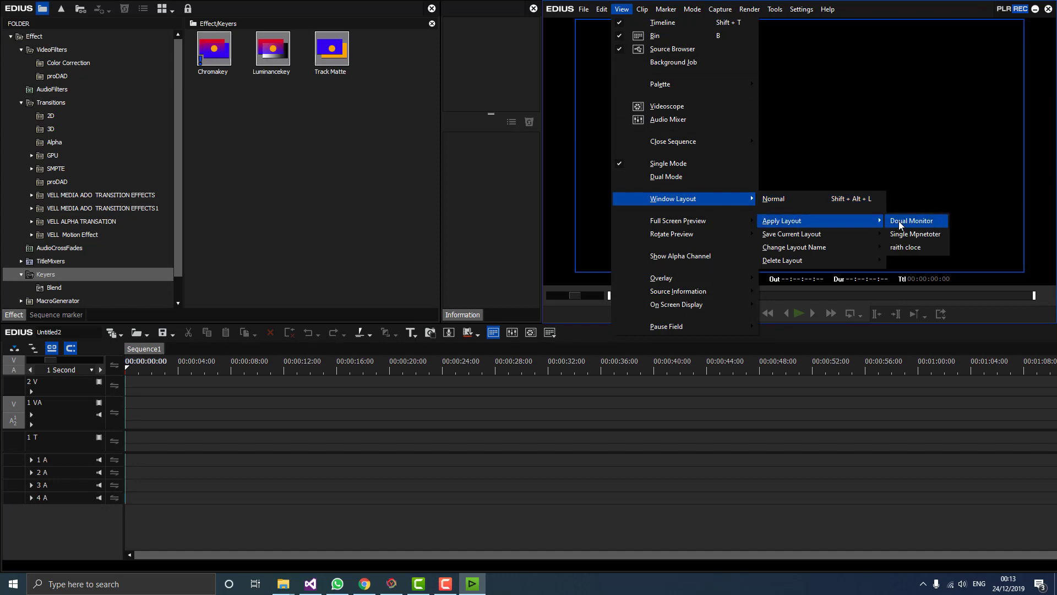
pyautogui.click(925, 245)
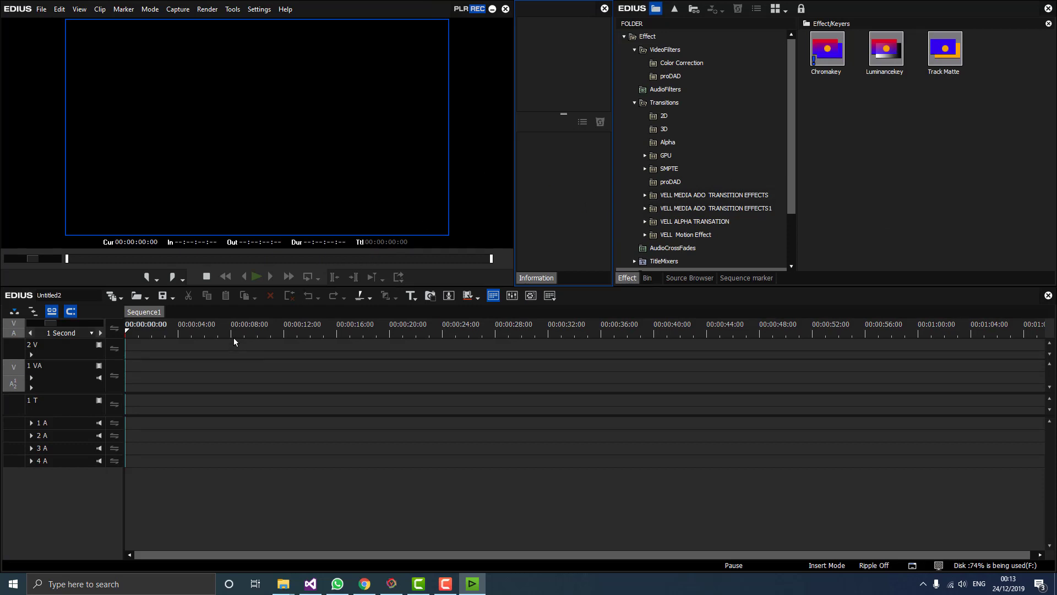
# Switch to VELL Magical Pro, restore its maximized window to a smaller size and place it over the EDIUS workspace.
pyautogui.click(401, 582)
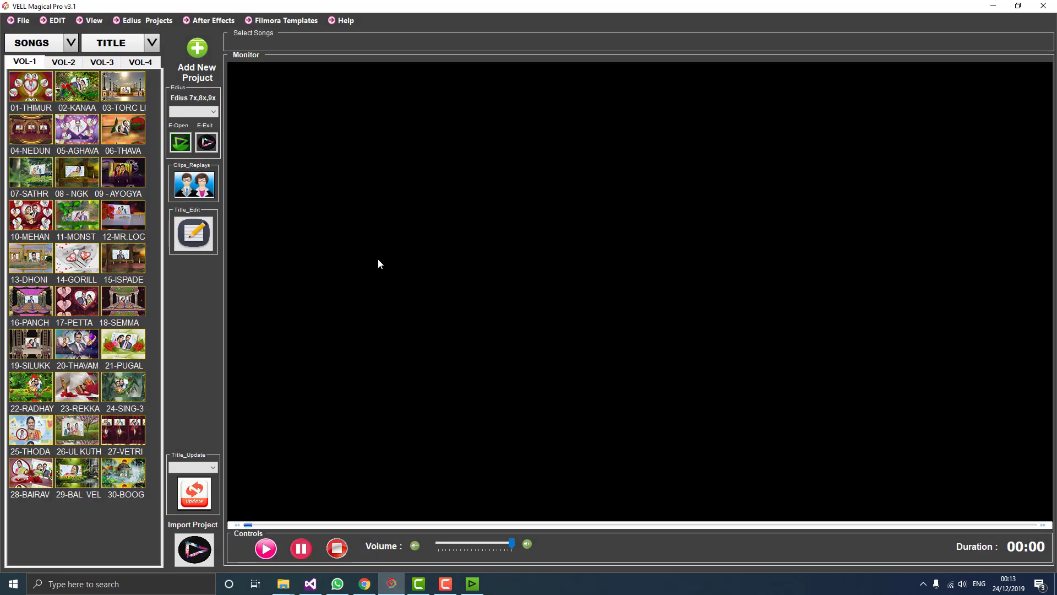
pyautogui.click(1018, 6)
pyautogui.moveTo(673, 6); pyautogui.dragTo(532, 144)
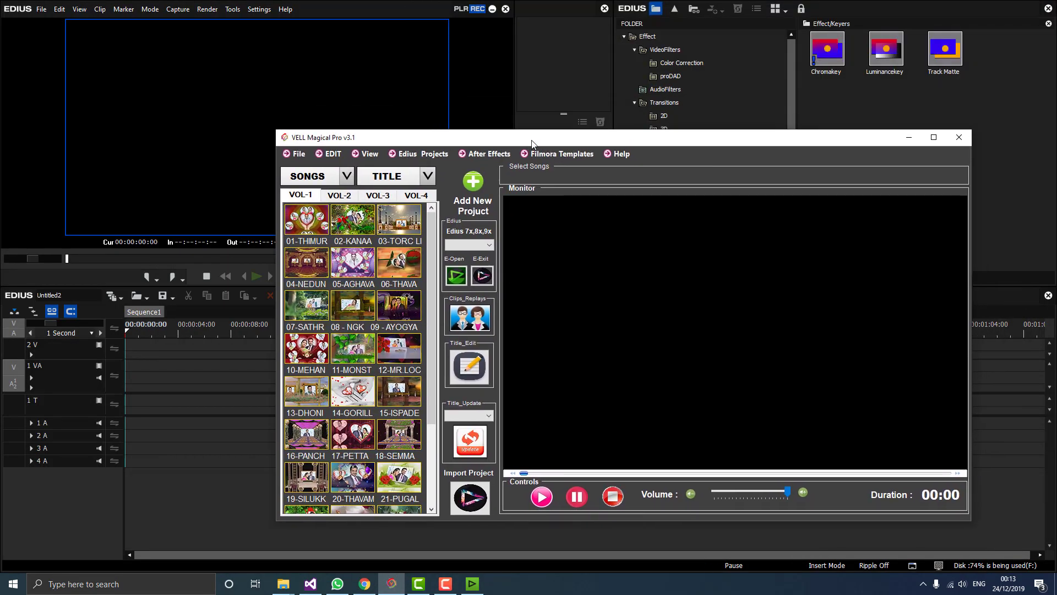
# Preview the song 01-THIMURU PIDICHAVAN - KANNADI at low volume, import its project into EDIUS and review the imported timeline.
pyautogui.click(310, 226)
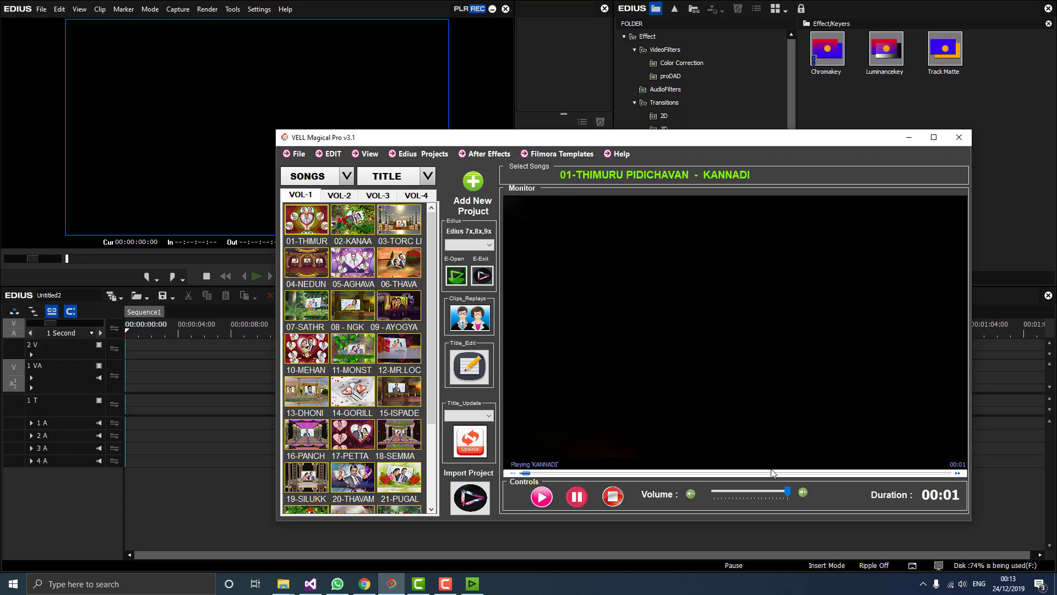
pyautogui.moveTo(787, 491); pyautogui.dragTo(722, 495)
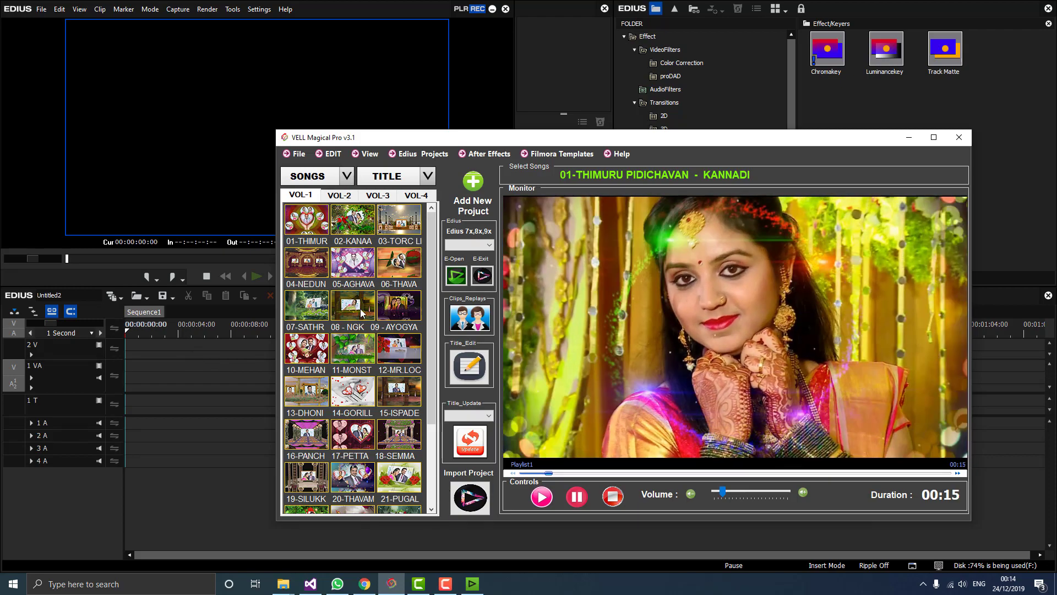
pyautogui.click(467, 497)
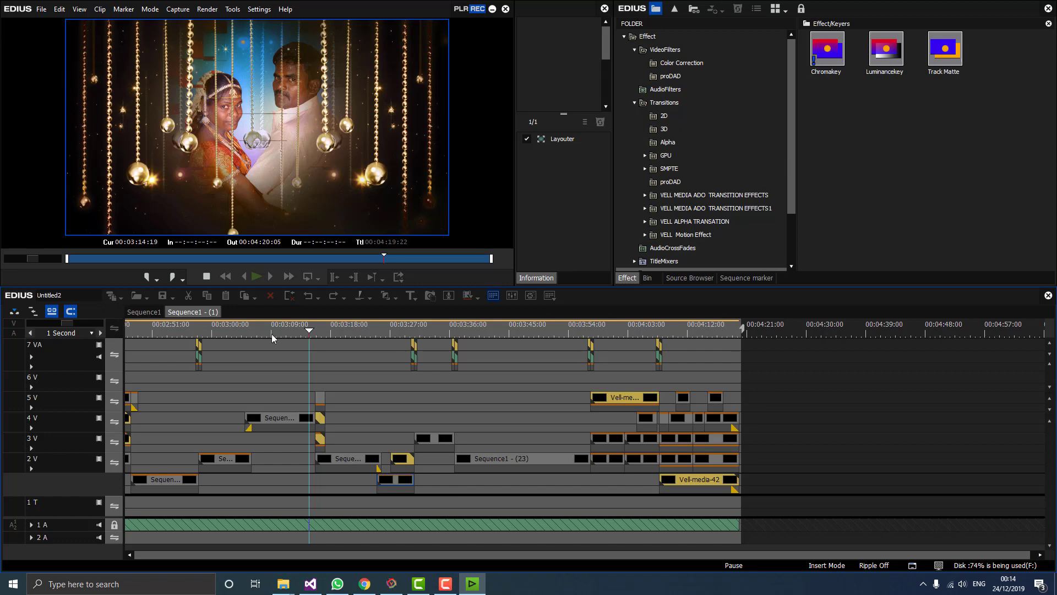
pyautogui.moveTo(220, 334)
pyautogui.mouseDown()
pyautogui.moveTo(115, 342)
pyautogui.moveTo(217, 337)
pyautogui.mouseUp()
pyautogui.moveTo(501, 554); pyautogui.dragTo(152, 531)
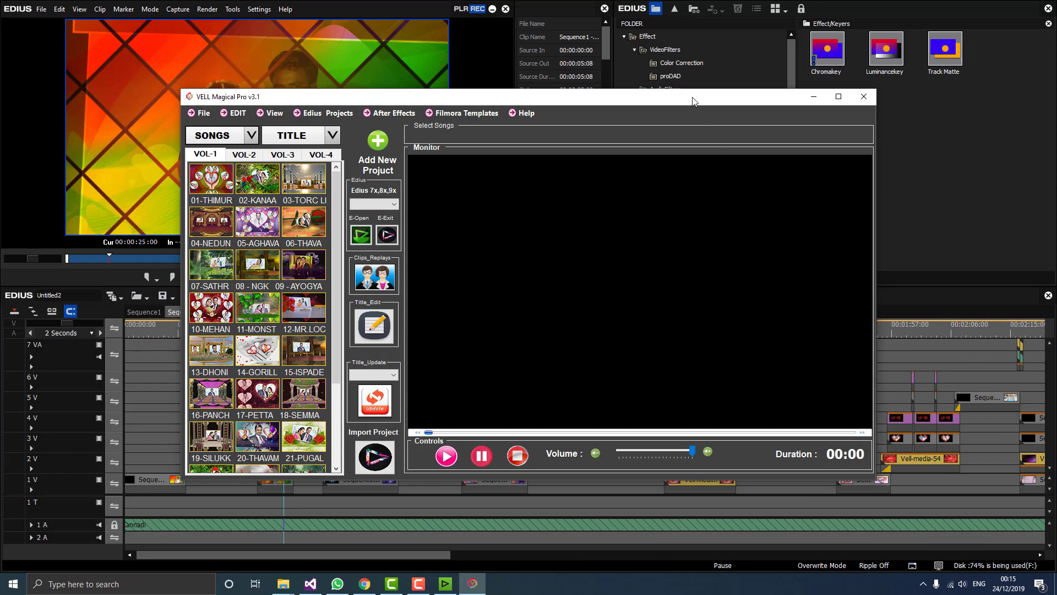
# Move the VELL Magical Pro window aside, preview 03-TORCH LIGHT - UNNAKAANA at low volume and import its project into EDIUS.
pyautogui.moveTo(692, 102); pyautogui.dragTo(866, 125)
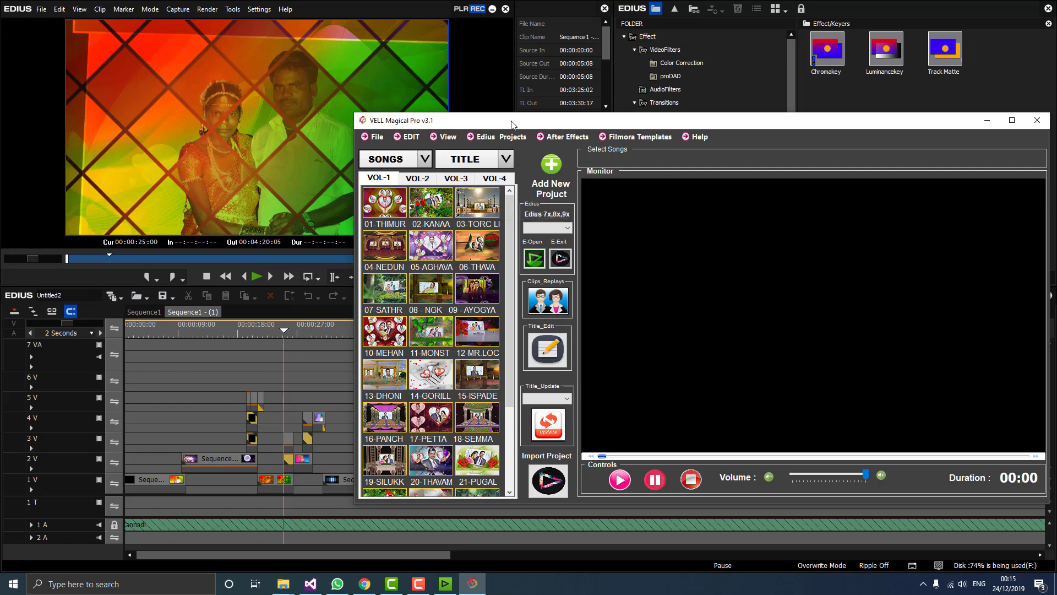
pyautogui.moveTo(511, 124); pyautogui.dragTo(591, 133)
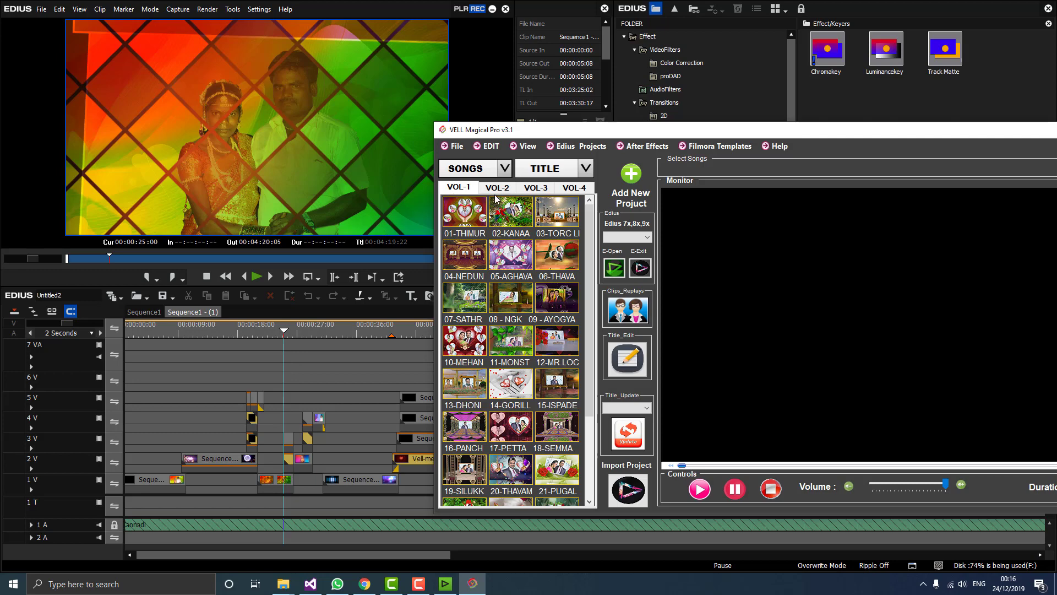
pyautogui.click(561, 216)
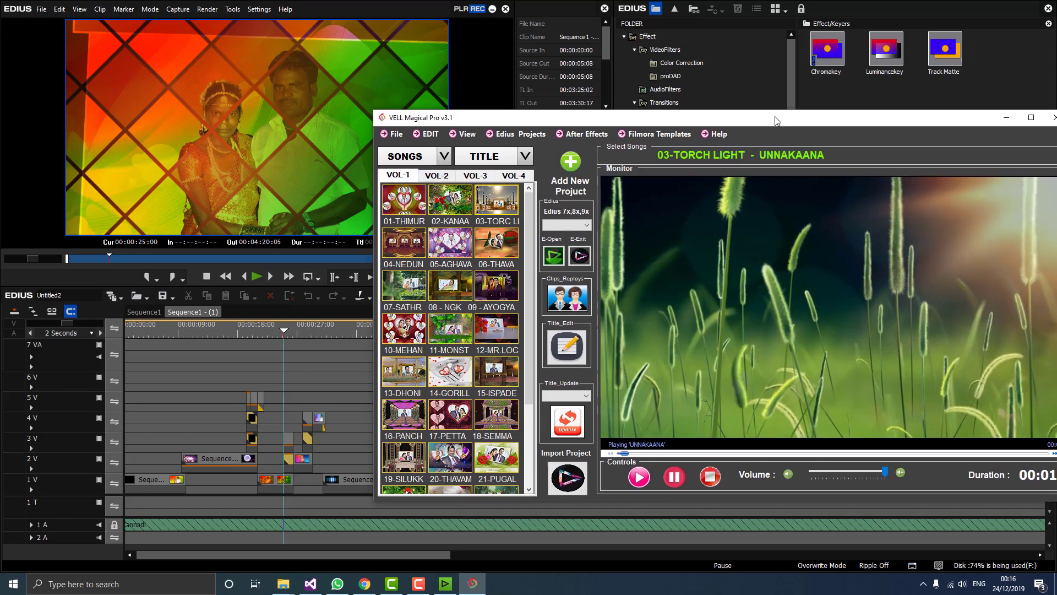
pyautogui.moveTo(881, 470); pyautogui.dragTo(818, 473)
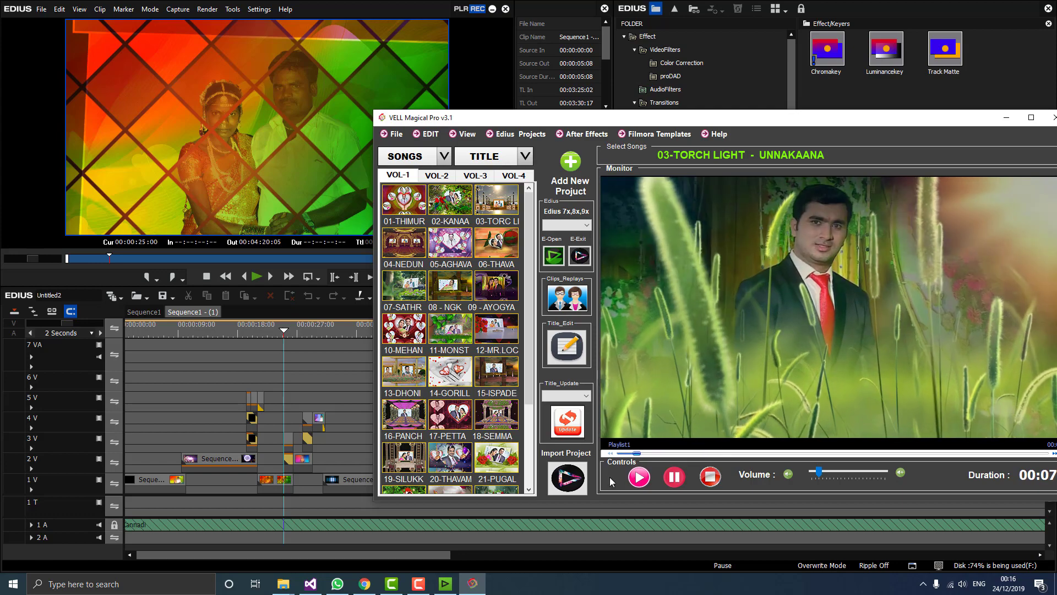
pyautogui.click(572, 479)
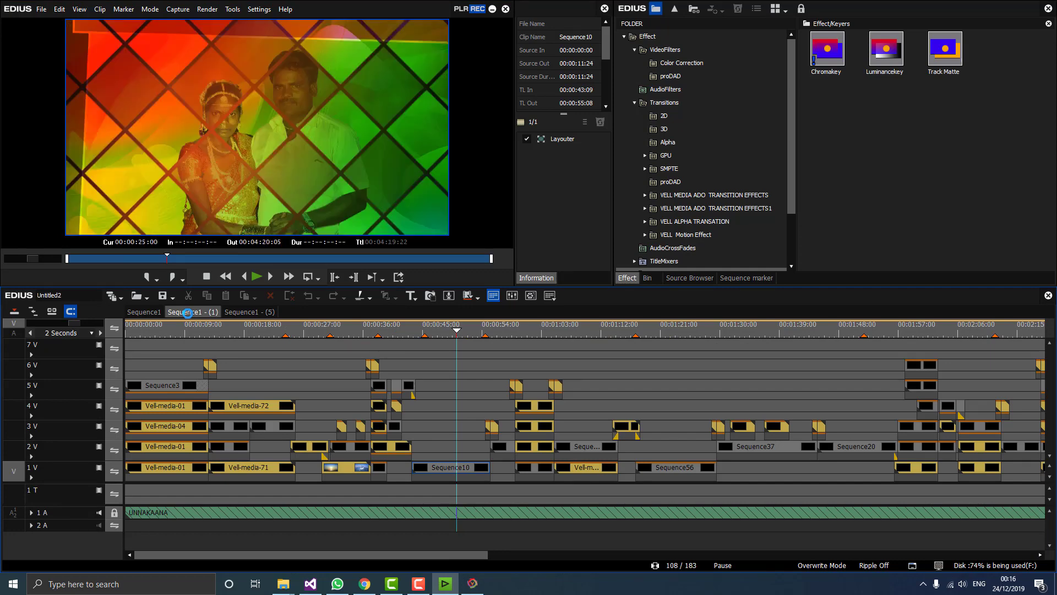
# Check the frame at 00:00:15:00 in Sequence1 - (1), and bring up Sequence1 - (5).
pyautogui.moveTo(234, 331); pyautogui.dragTo(218, 333)
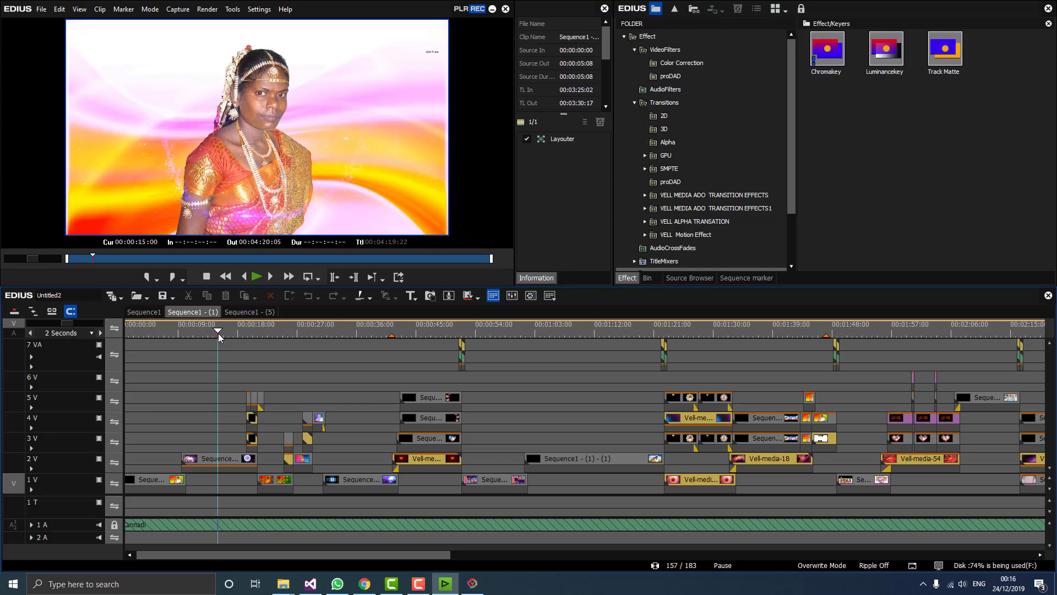
pyautogui.click(243, 312)
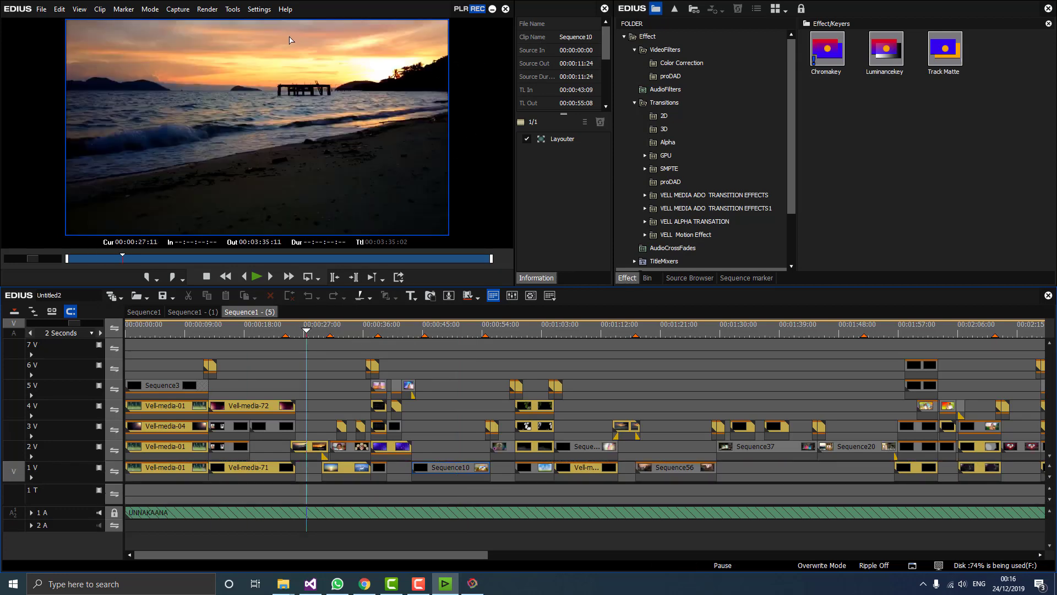
# Turn off Clip Thumbnail in the Timeline section of the application's user settings and apply the change.
pyautogui.click(254, 10)
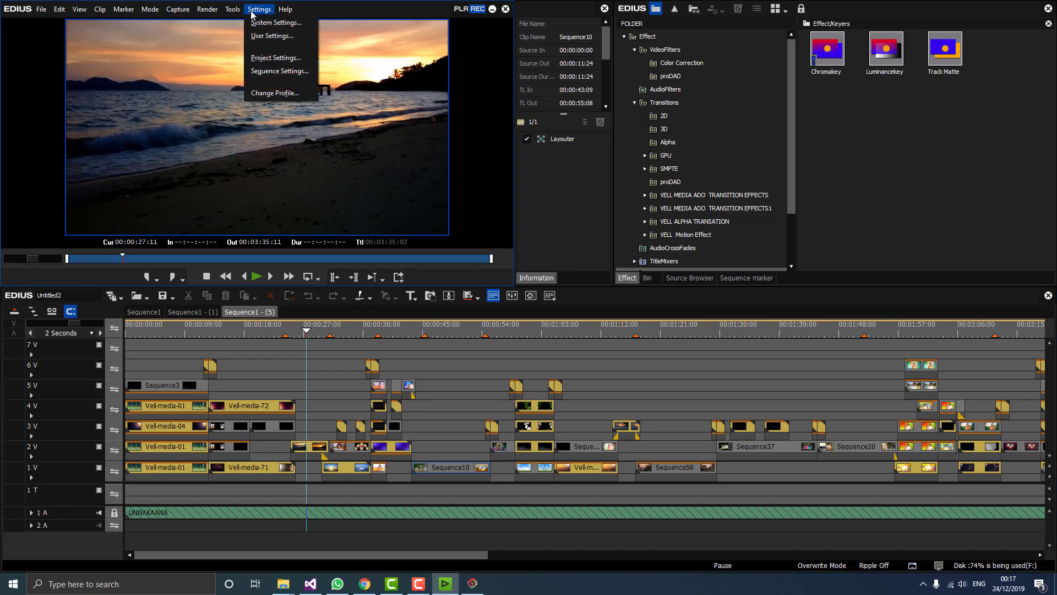
pyautogui.click(277, 36)
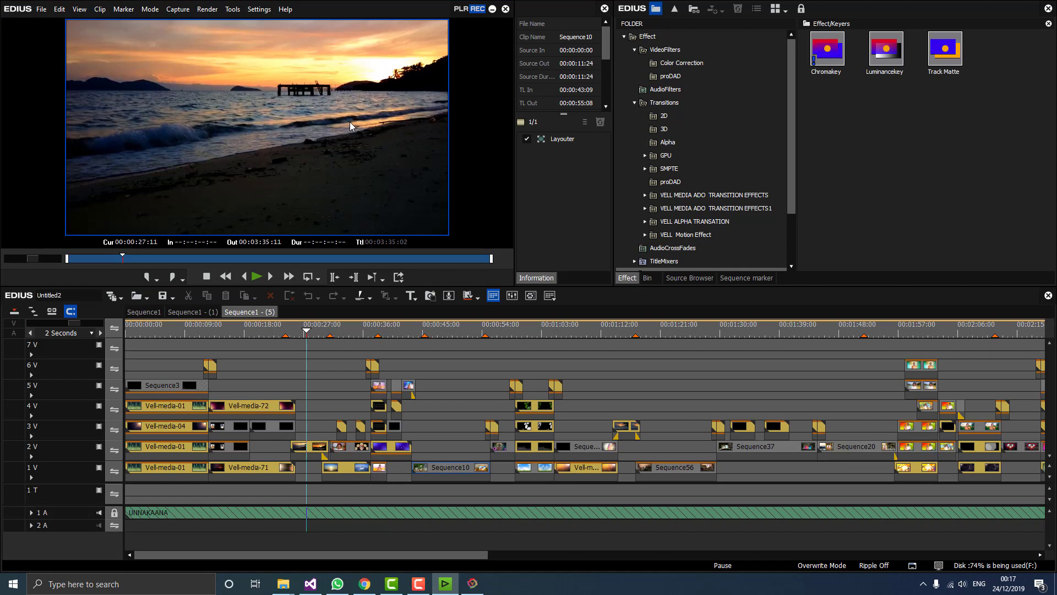
pyautogui.click(372, 181)
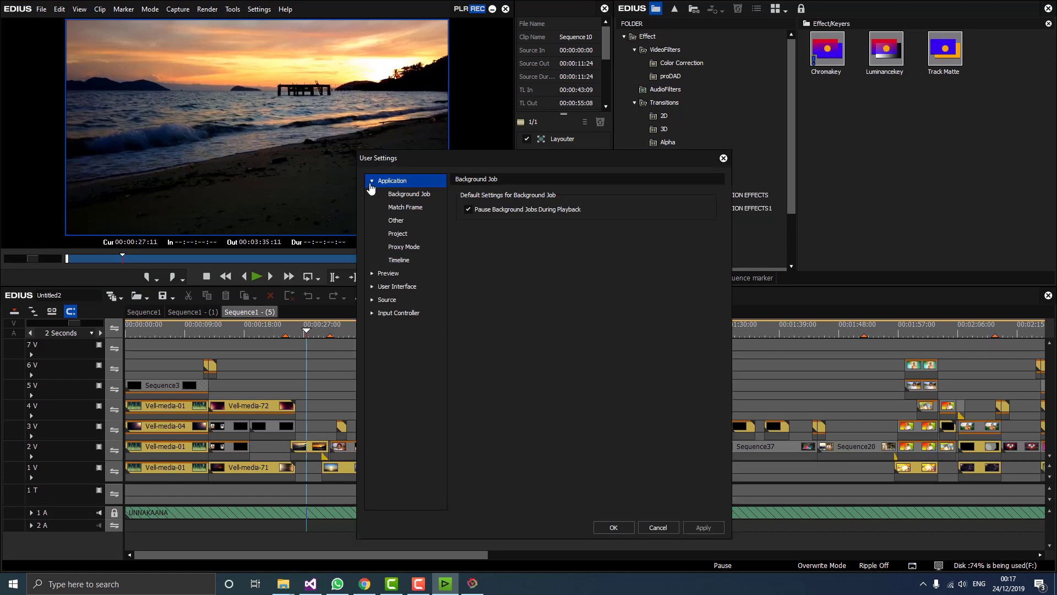
pyautogui.click(410, 260)
pyautogui.click(648, 428)
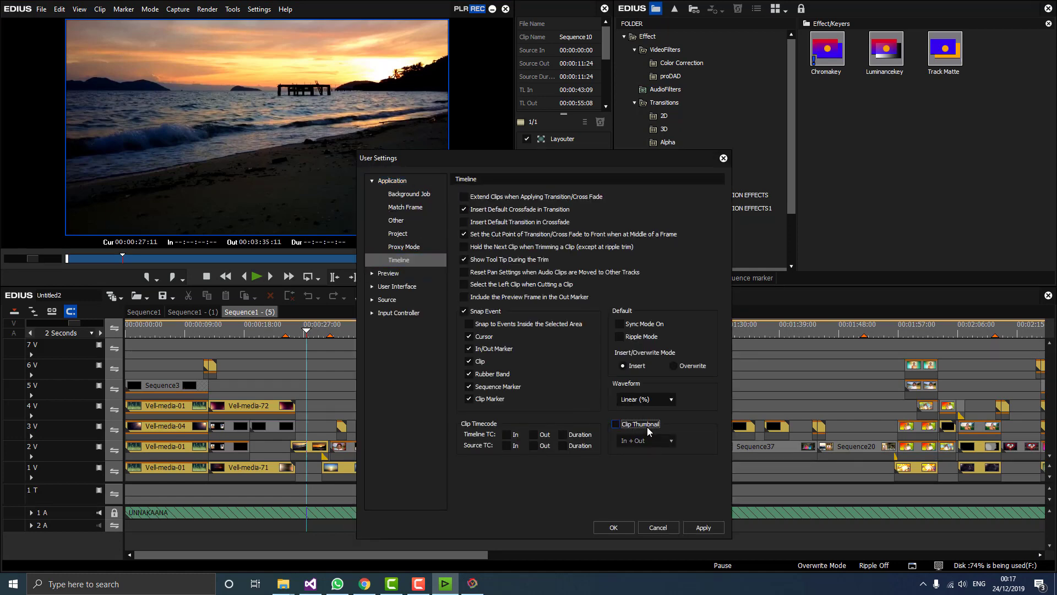
pyautogui.click(697, 526)
pyautogui.click(620, 527)
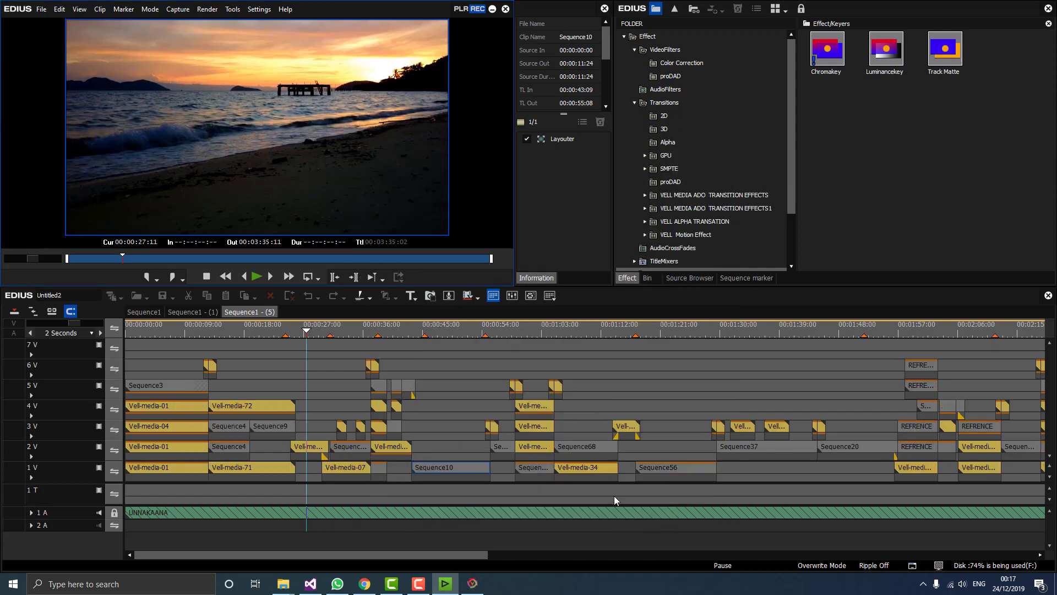
# Scrub through Sequence1 - (1) and Sequence1 - (5) to review the imported clips, ending at 00:00:47:00 in Sequence1 - (5).
pyautogui.moveTo(282, 338); pyautogui.dragTo(329, 330)
pyautogui.click(201, 312)
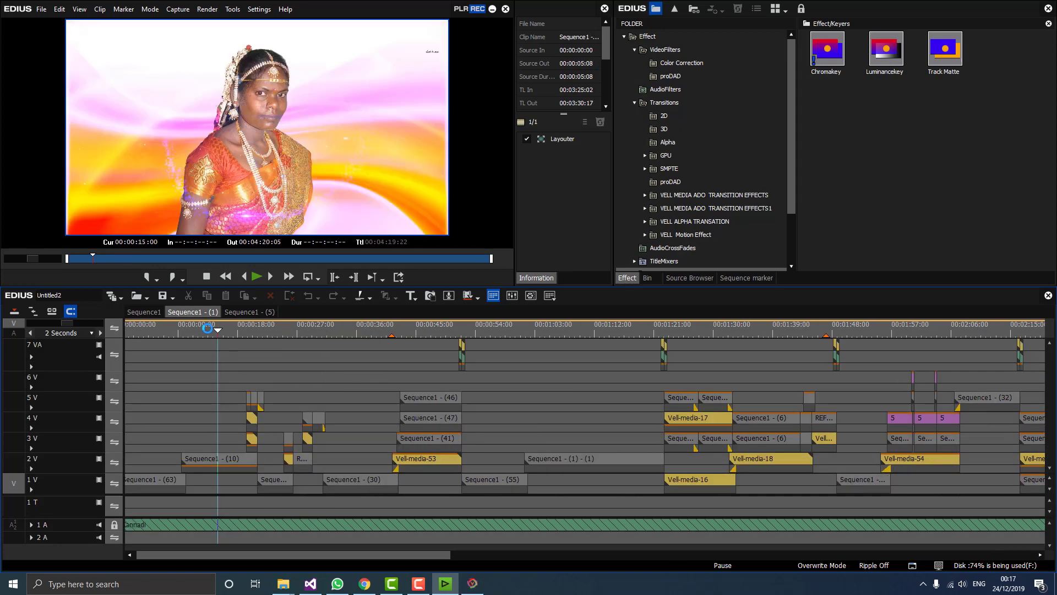
pyautogui.moveTo(207, 330); pyautogui.dragTo(326, 338)
pyautogui.click(249, 312)
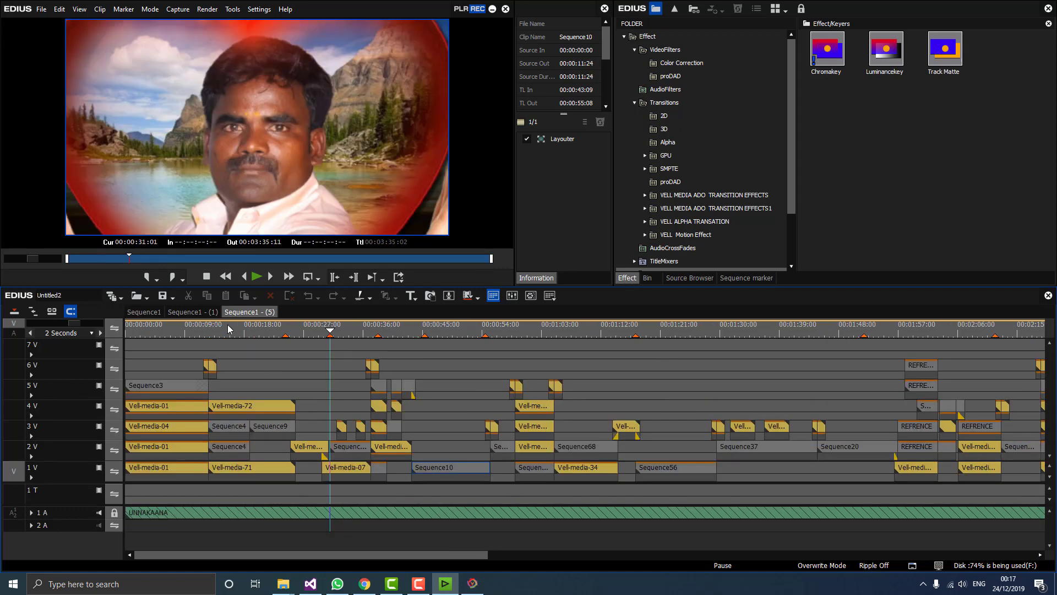
pyautogui.moveTo(231, 331); pyautogui.dragTo(437, 352)
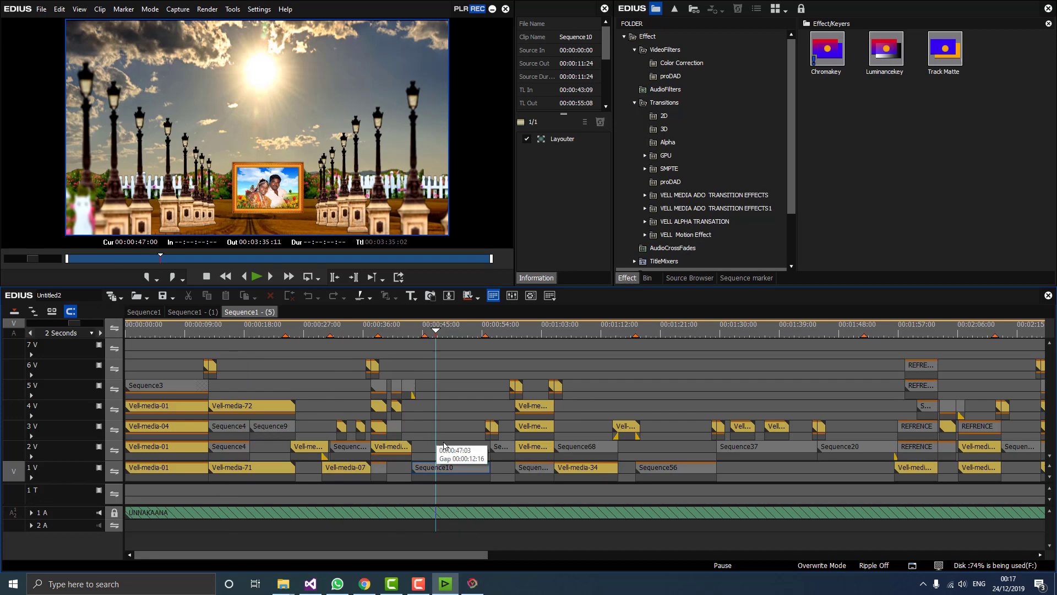
# Switch to VELL Magical Pro, select the song 06-THAVAM - KAADHALIL and import its project into EDIUS.
pyautogui.click(472, 584)
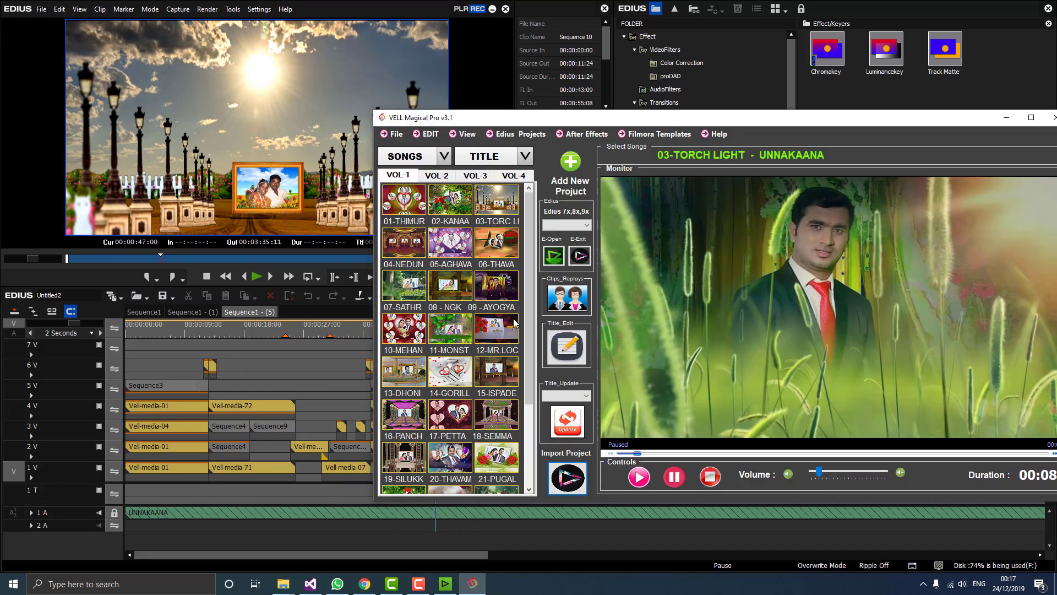
pyautogui.click(499, 245)
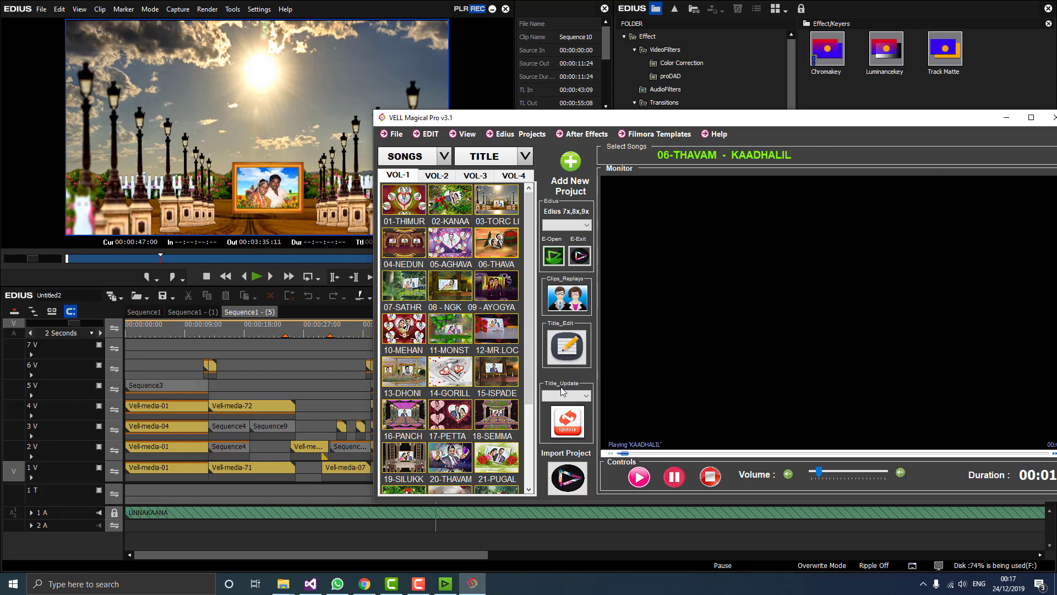
pyautogui.click(562, 475)
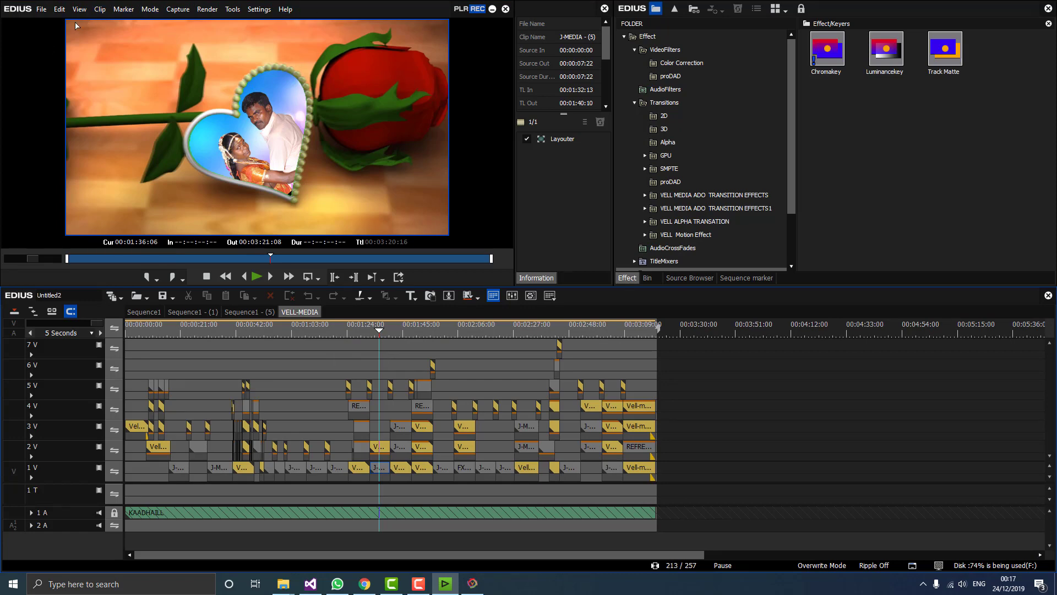
# Open the batch export list, move it clear of the preview, and bring up Sequence1 - (1).
pyautogui.click(41, 9)
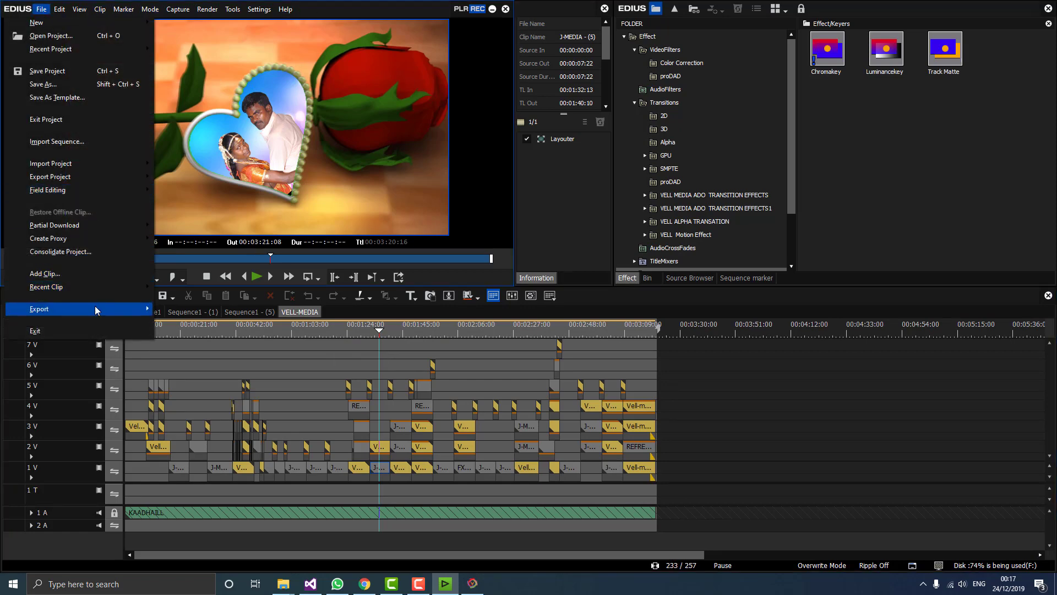
pyautogui.moveTo(96, 308)
pyautogui.click(197, 370)
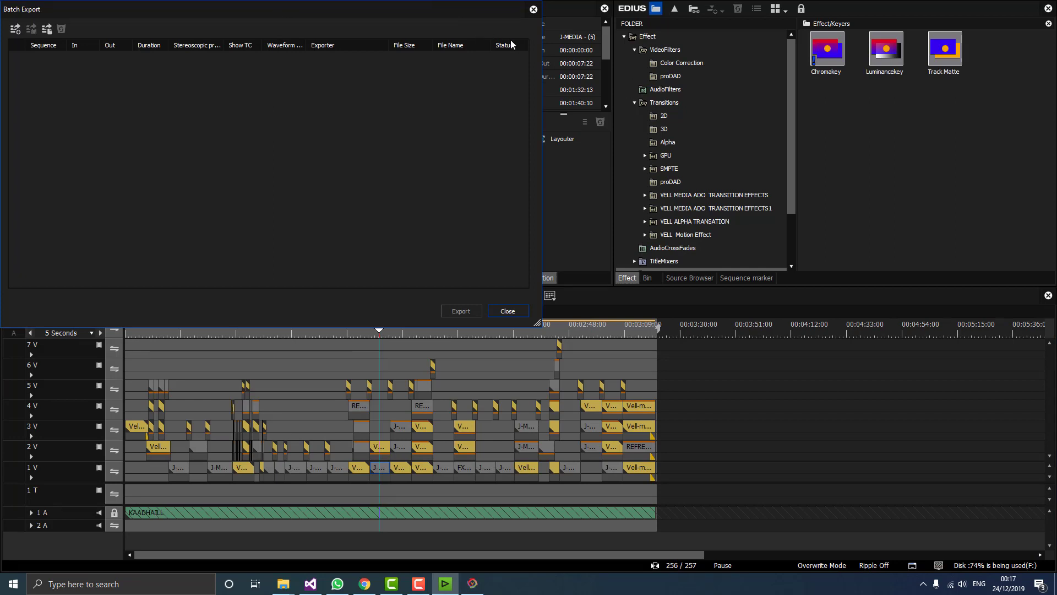
pyautogui.moveTo(450, 50); pyautogui.dragTo(387, 12)
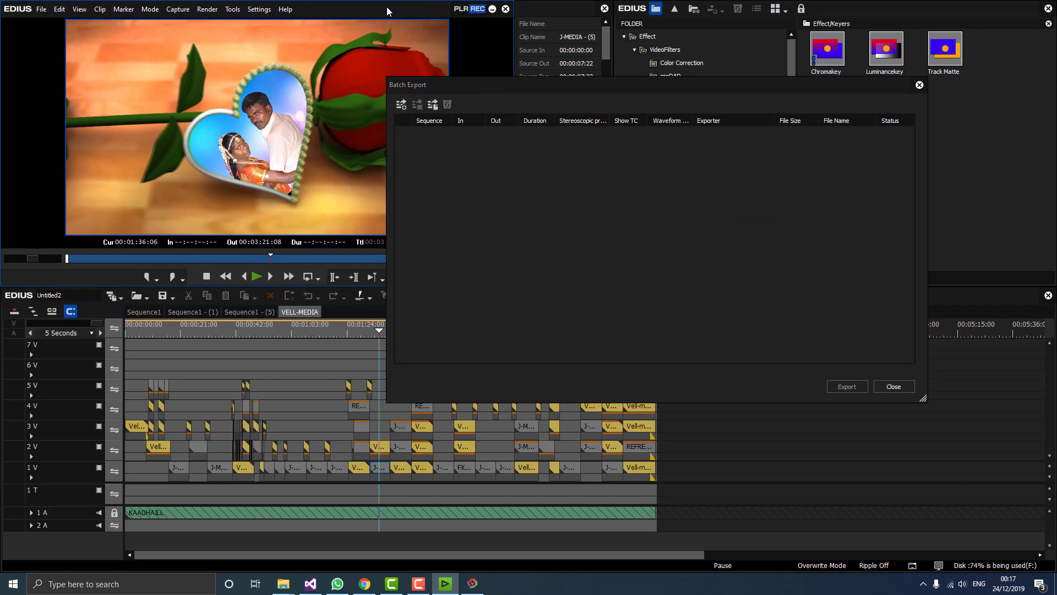
pyautogui.moveTo(481, 91); pyautogui.dragTo(551, 79)
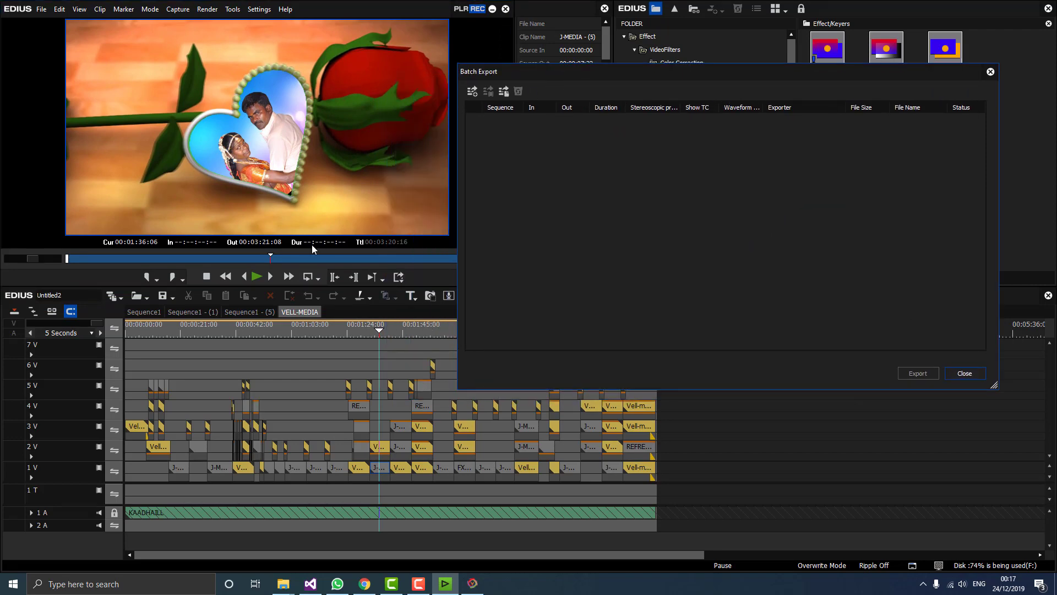
pyautogui.click(183, 312)
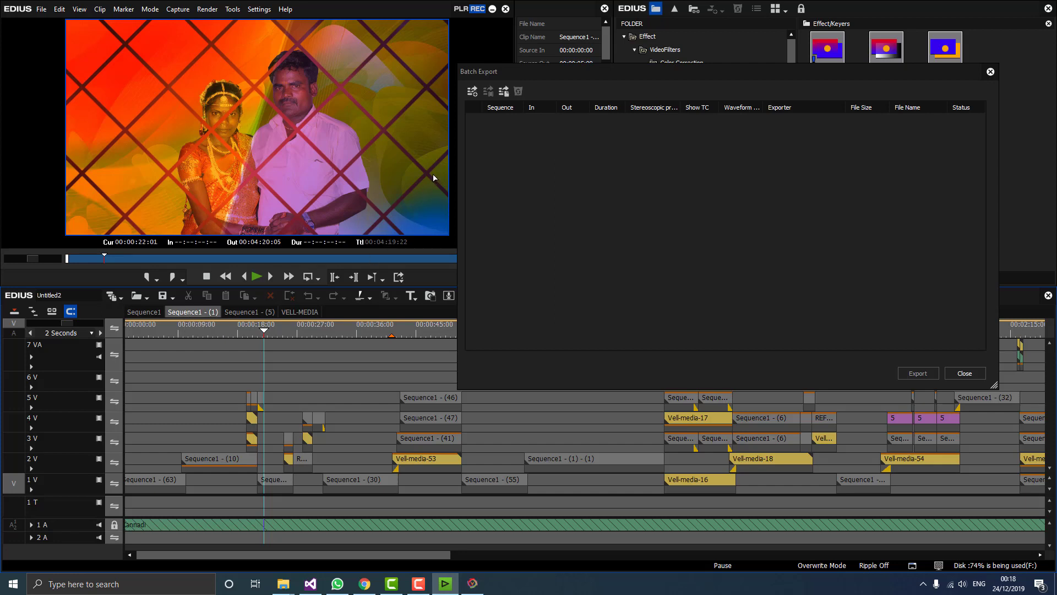
# Add Sequence1 - (1) to the batch list with the second H.264/AVC preset, exporting between In and Out to testing.mp4.
pyautogui.click(472, 91)
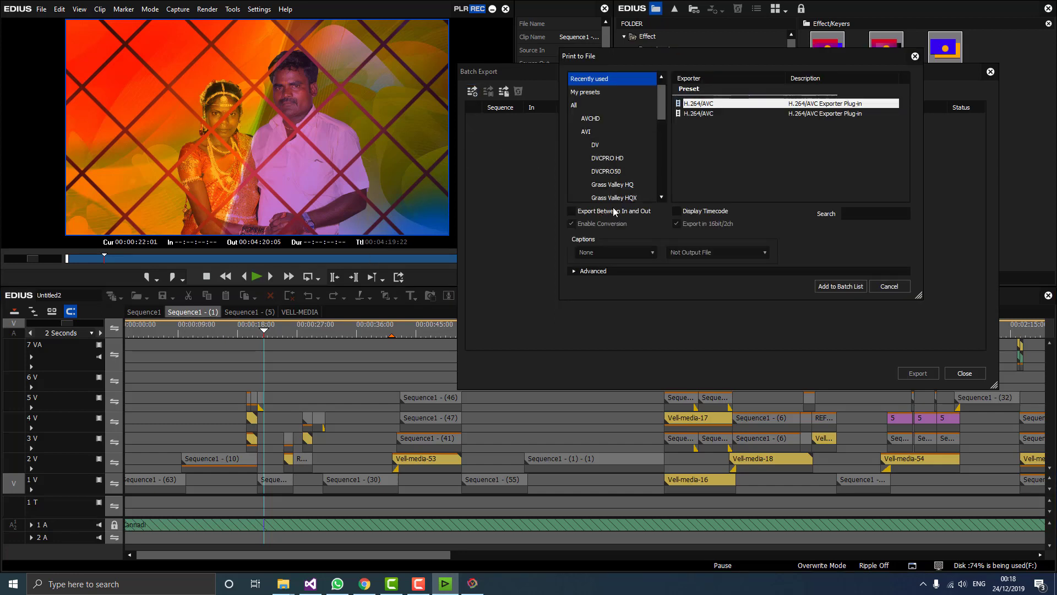
pyautogui.click(615, 212)
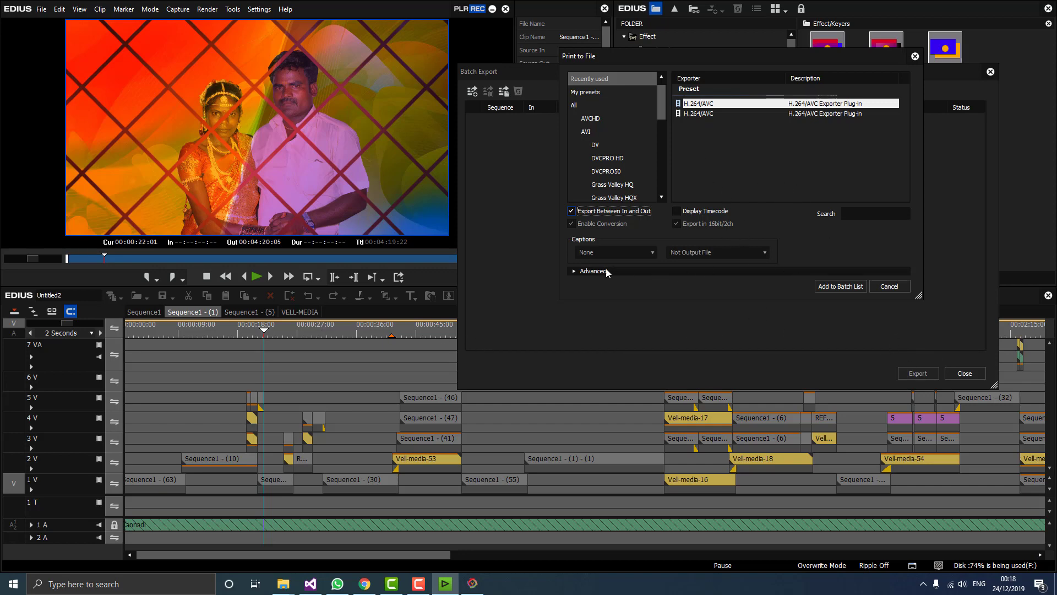
pyautogui.click(575, 271)
pyautogui.click(575, 271)
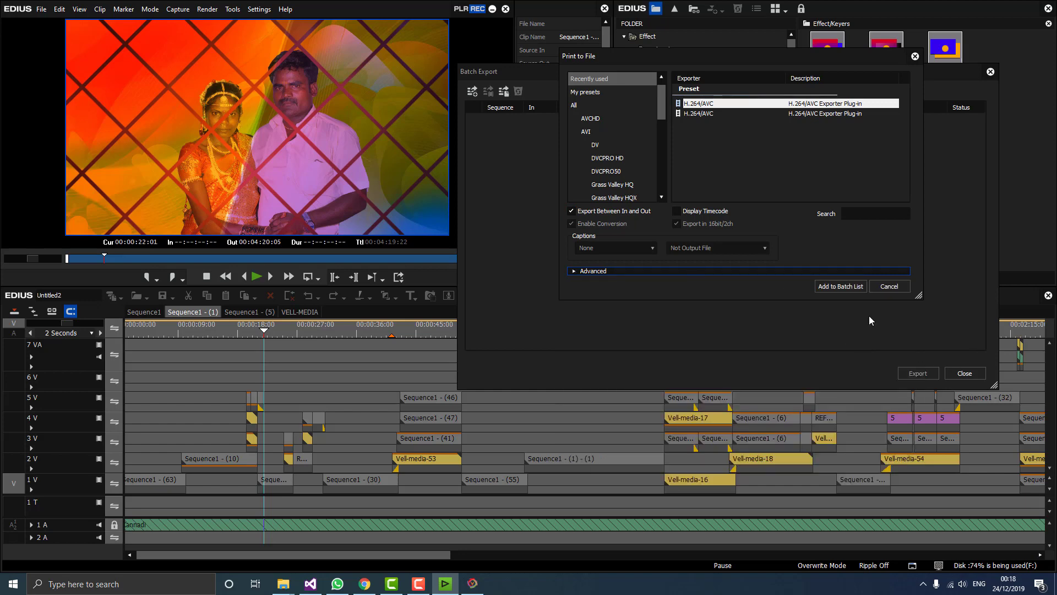
pyautogui.click(709, 107)
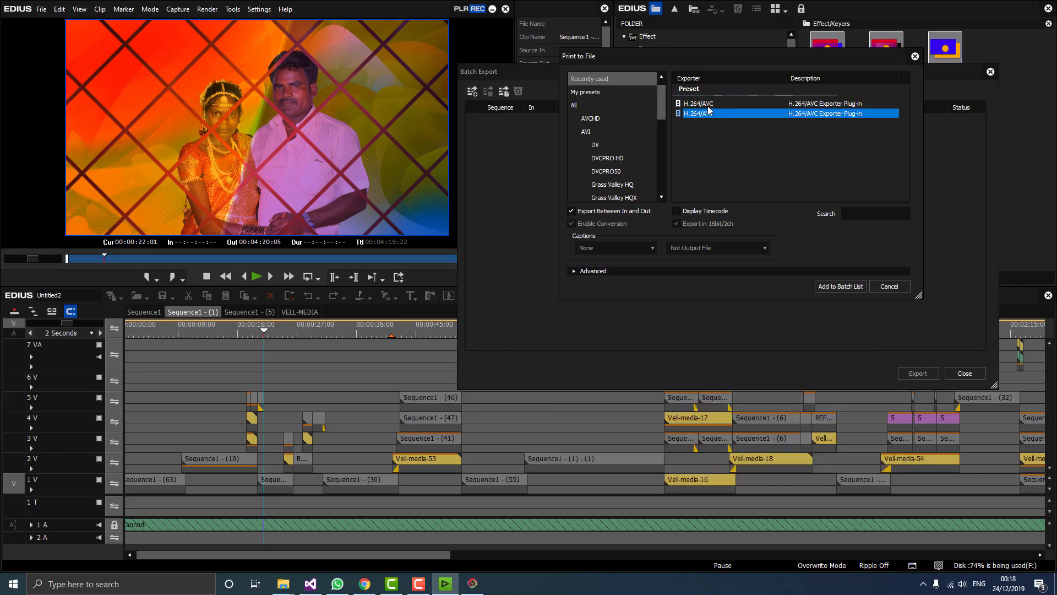
pyautogui.click(830, 287)
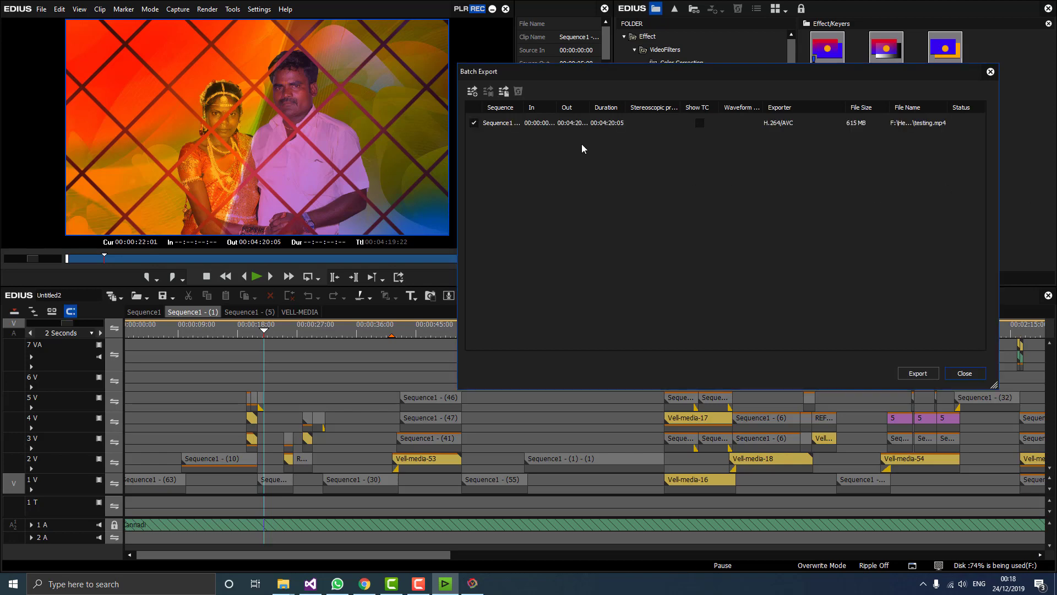
pyautogui.click(250, 311)
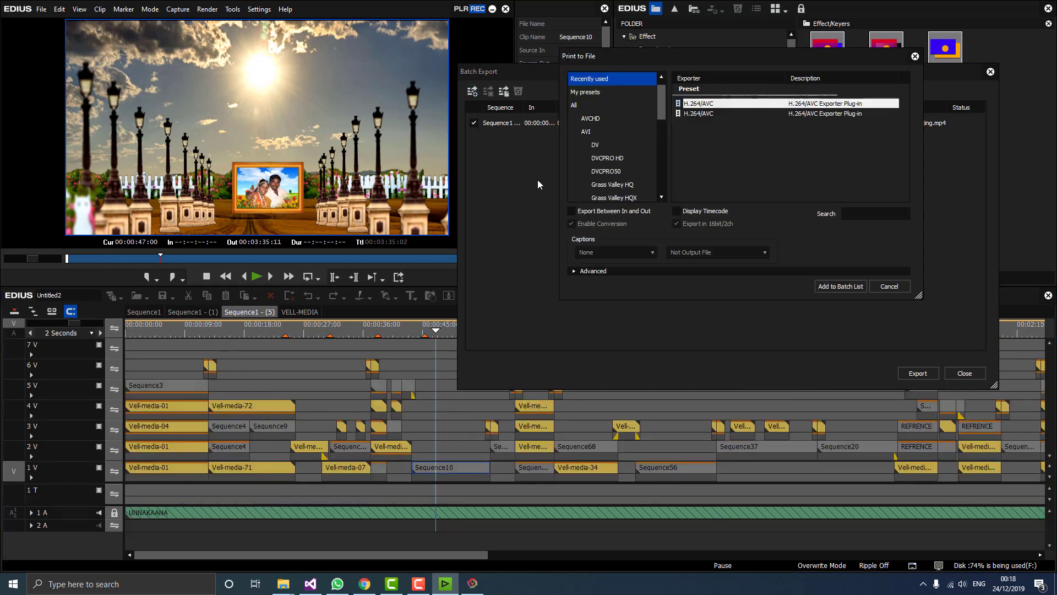
pyautogui.click(472, 92)
pyautogui.click(892, 290)
# Close the batch export list and exit EDIUS without saving the current project.
pyautogui.click(964, 373)
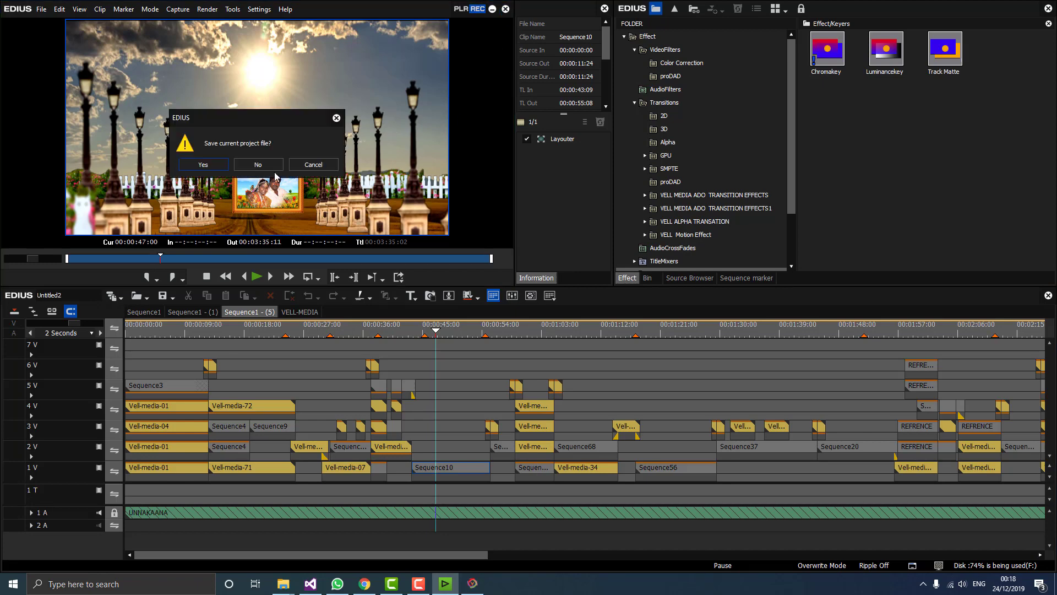
pyautogui.click(270, 167)
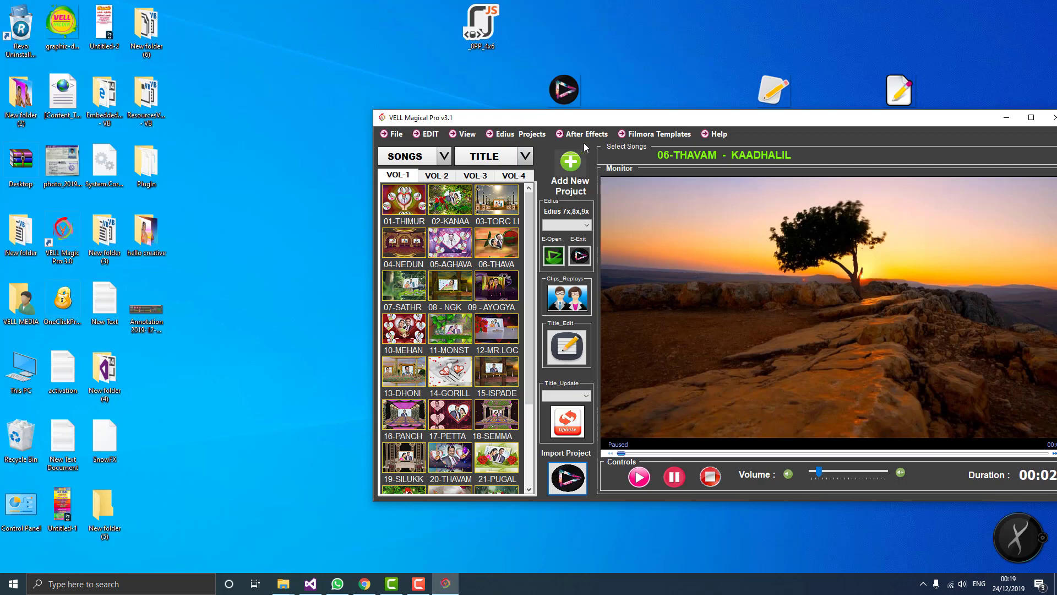
# Launch EDIUS and create a new project named Untitled2 with the HD 1920x1080 25p 16:9 8bit 2ch preset.
pyautogui.doubleClick(584, 118)
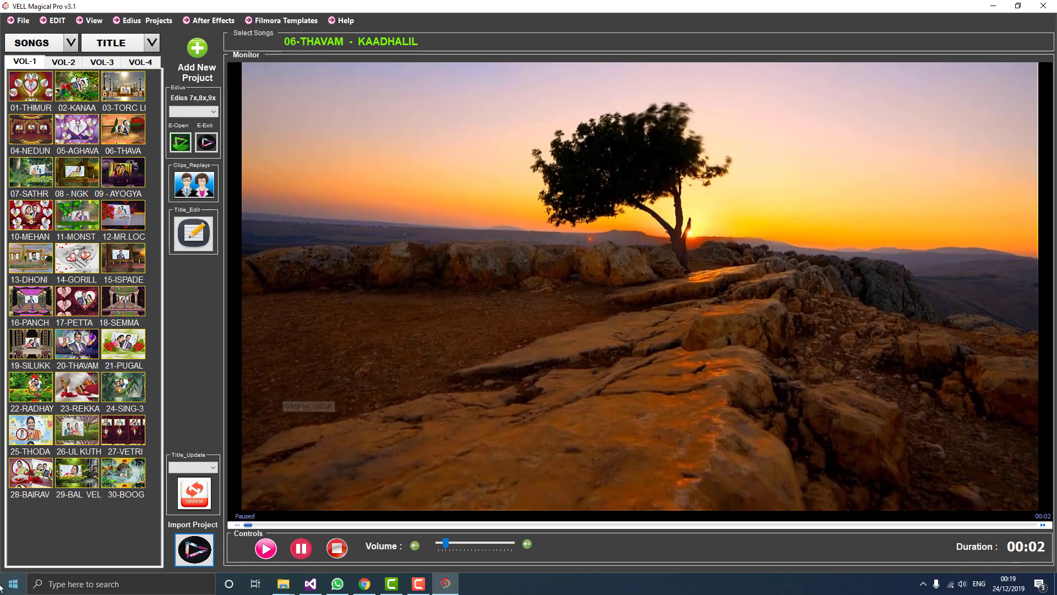
pyautogui.click(13, 583)
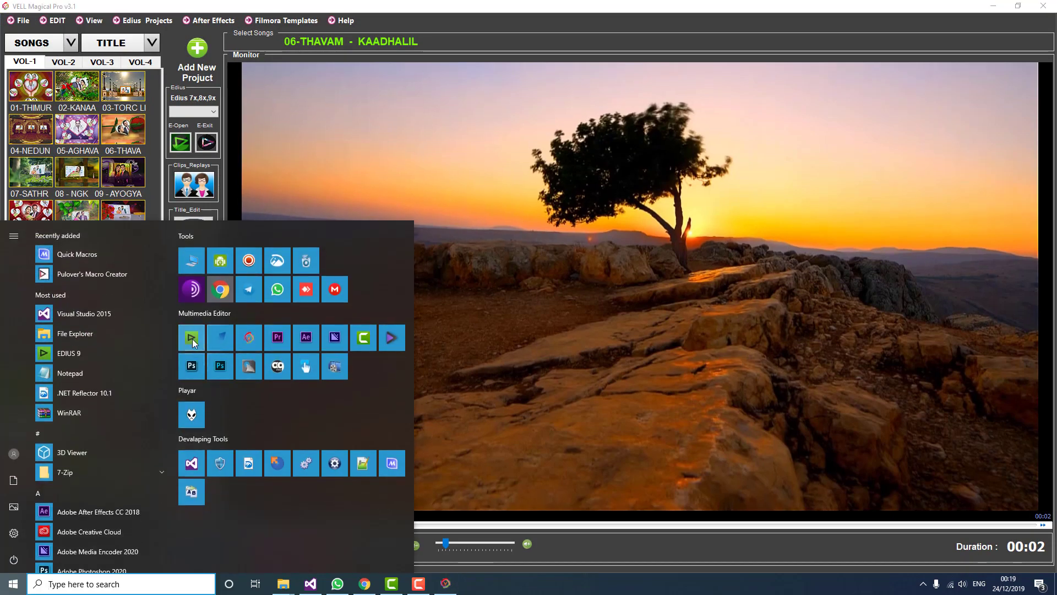
pyautogui.click(199, 341)
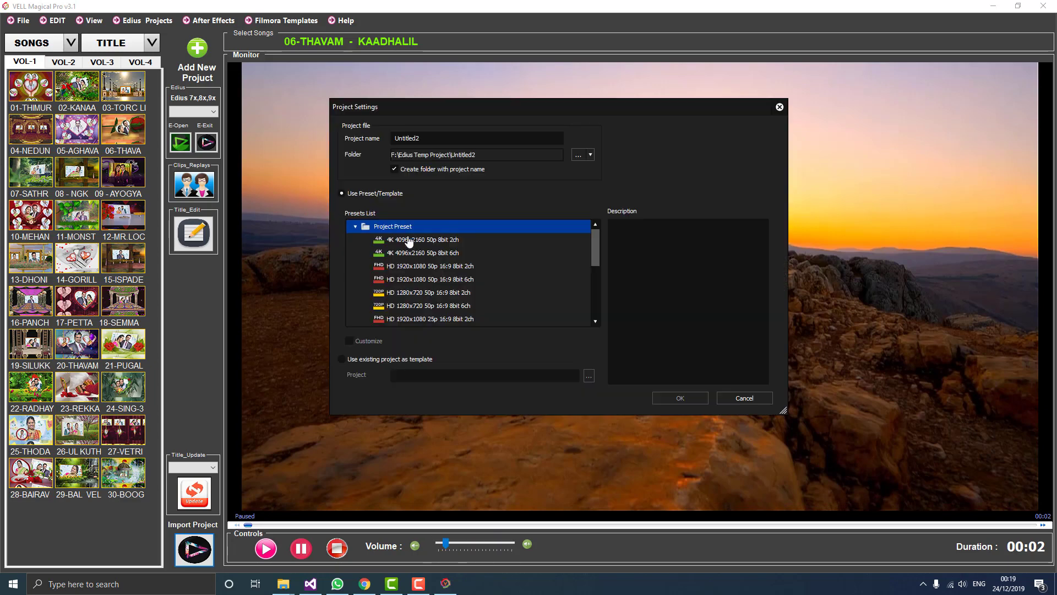
pyautogui.scroll(-2, 465, 297)
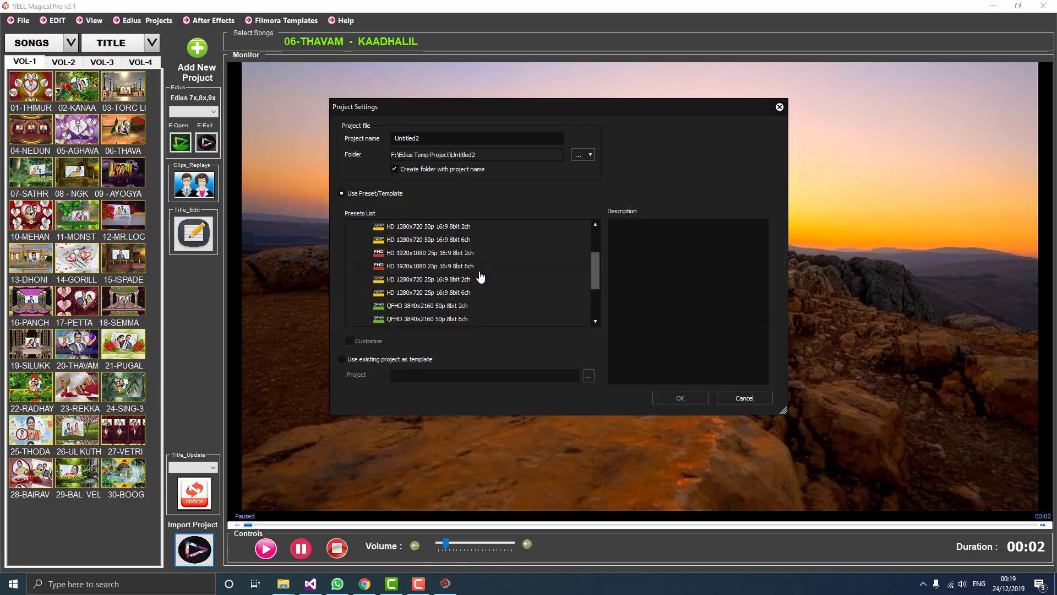
pyautogui.click(481, 271)
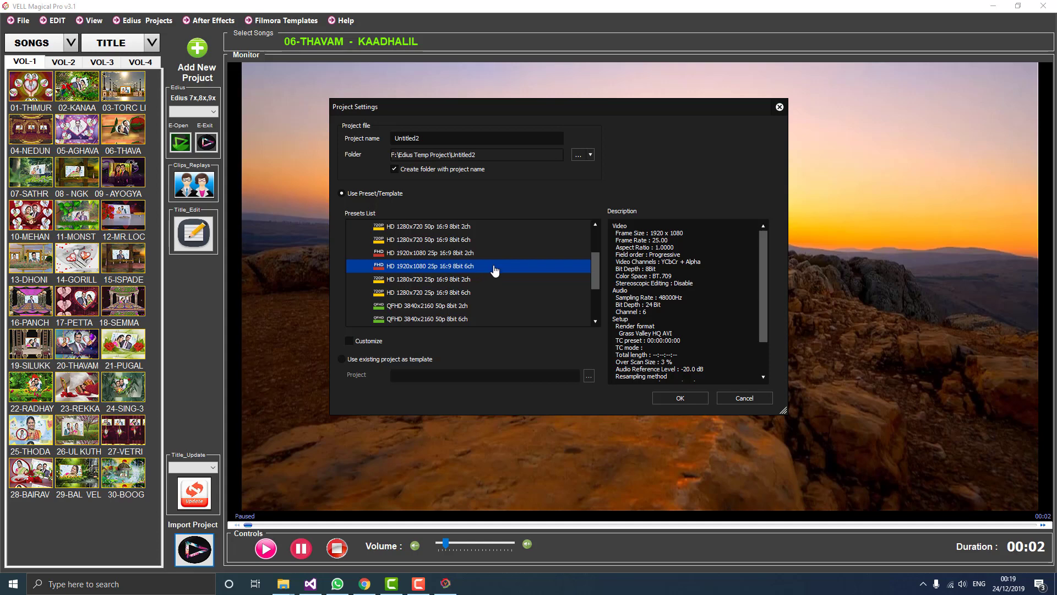
pyautogui.click(497, 253)
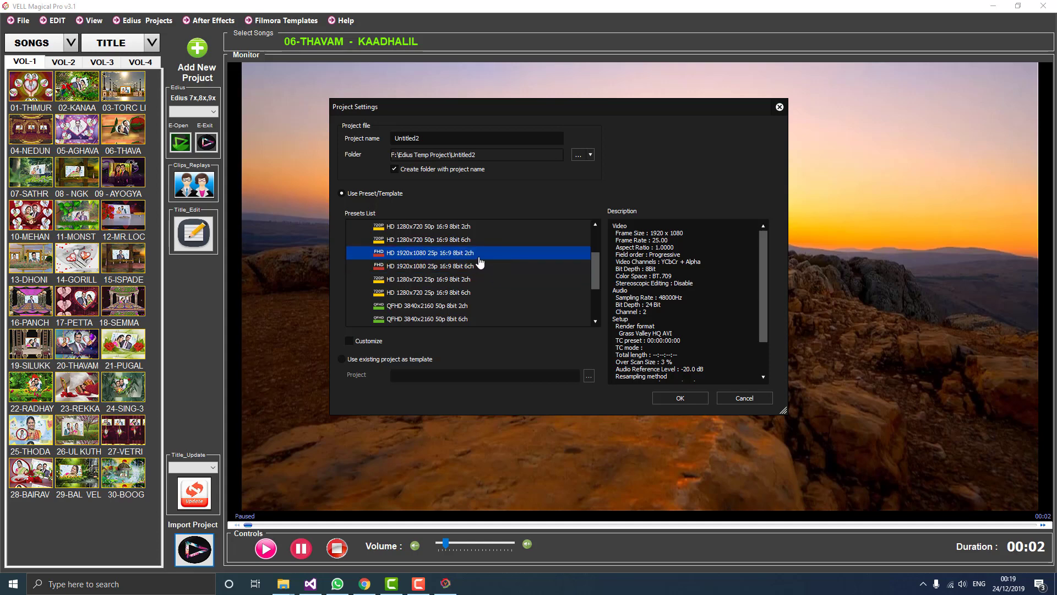
pyautogui.click(682, 399)
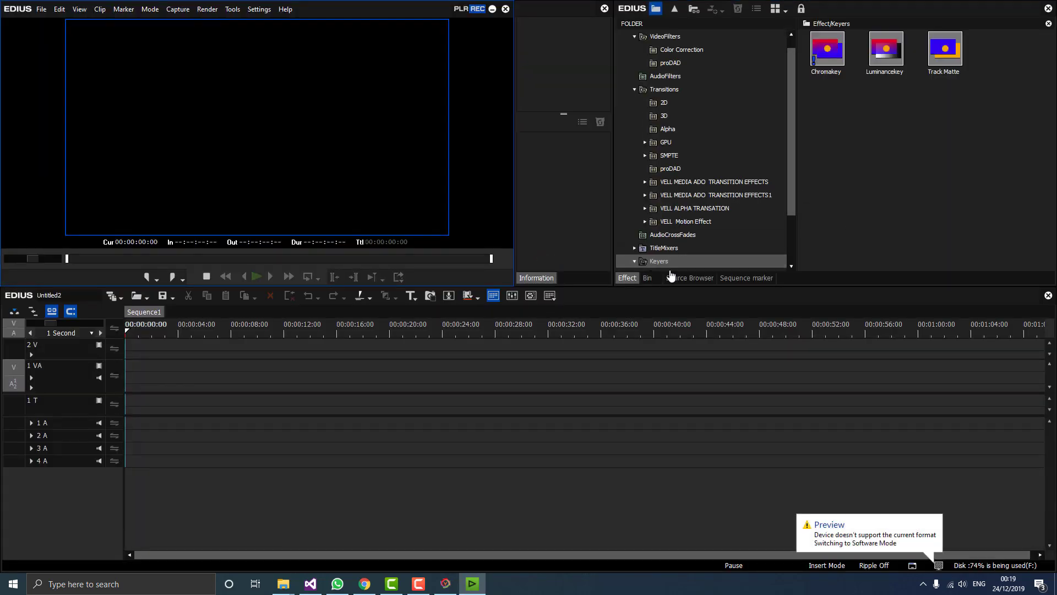
# Import the Pro-1 and pro-02 clips into the bin from New folder inside Hello Studio on drive F.
pyautogui.click(649, 278)
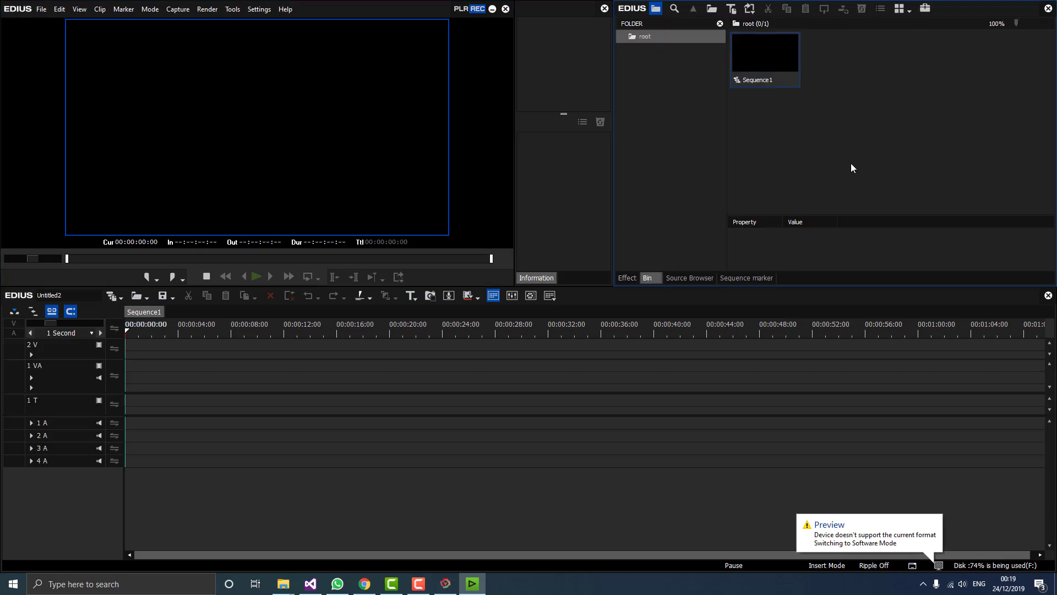
pyautogui.doubleClick(851, 163)
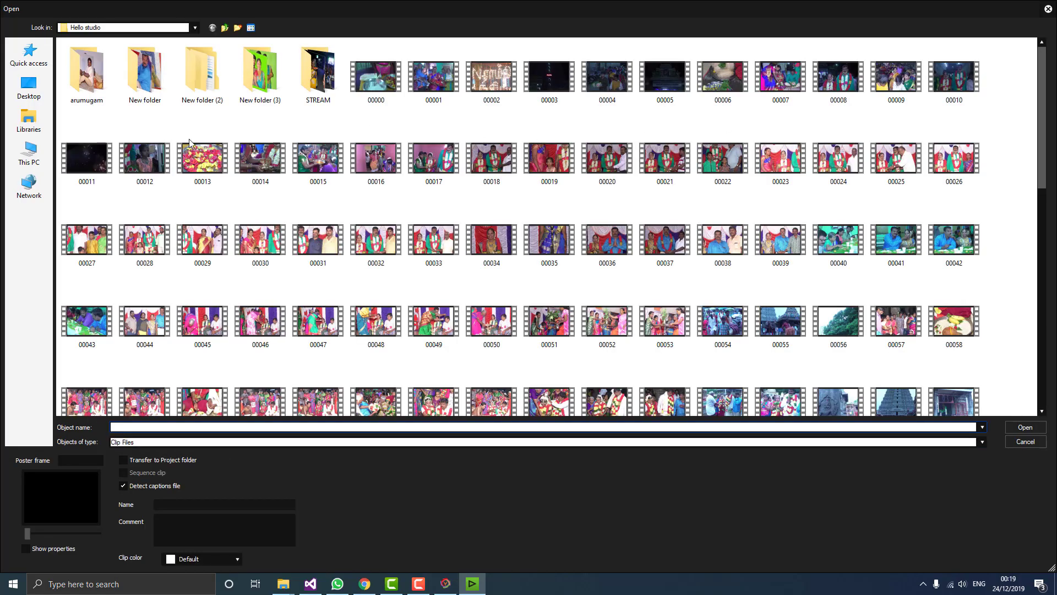
pyautogui.click(38, 154)
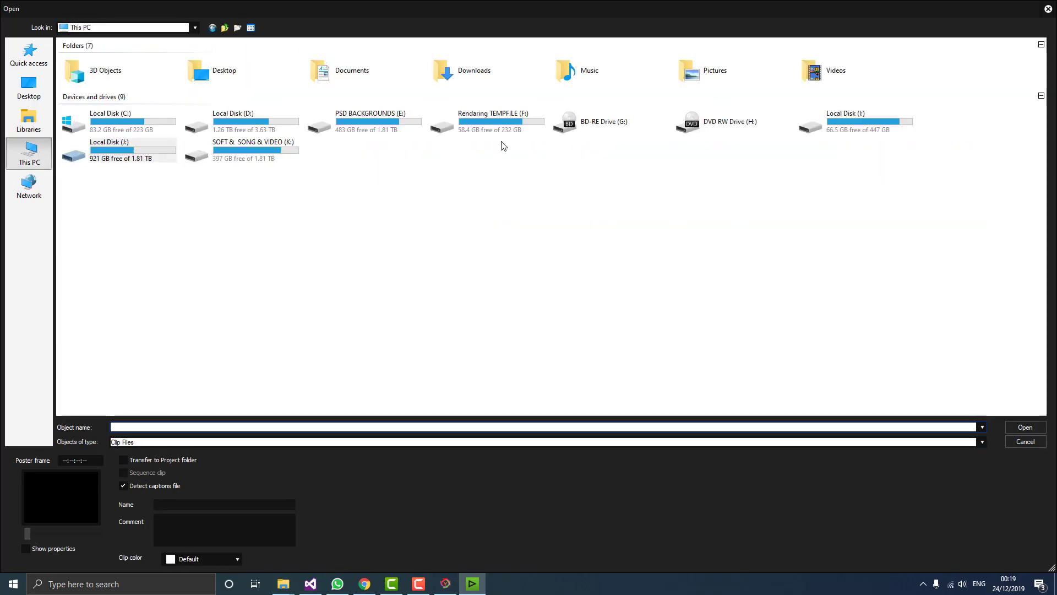
pyautogui.doubleClick(501, 133)
pyautogui.doubleClick(132, 128)
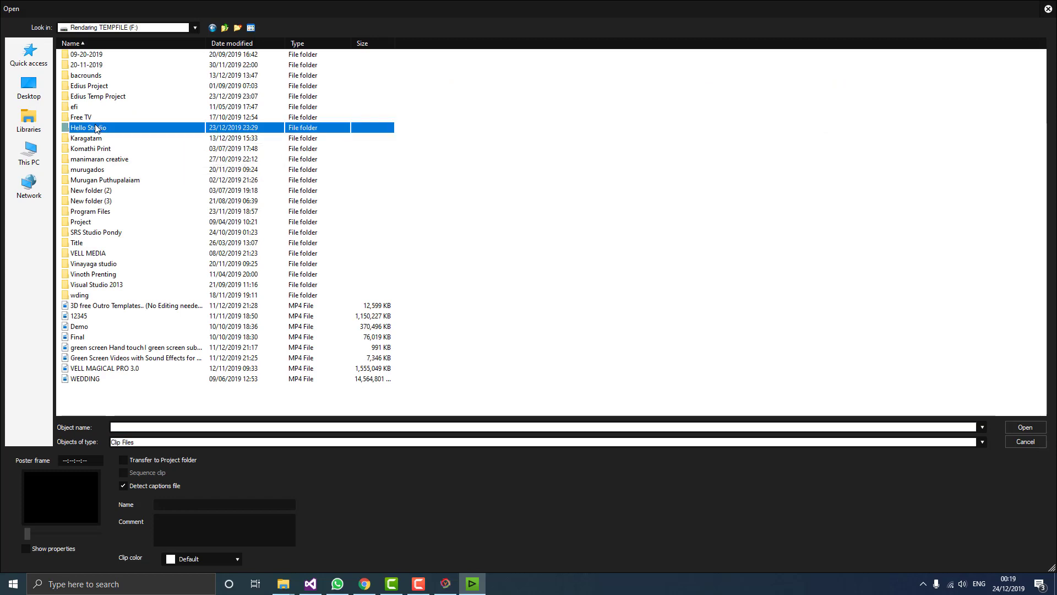
pyautogui.doubleClick(107, 76)
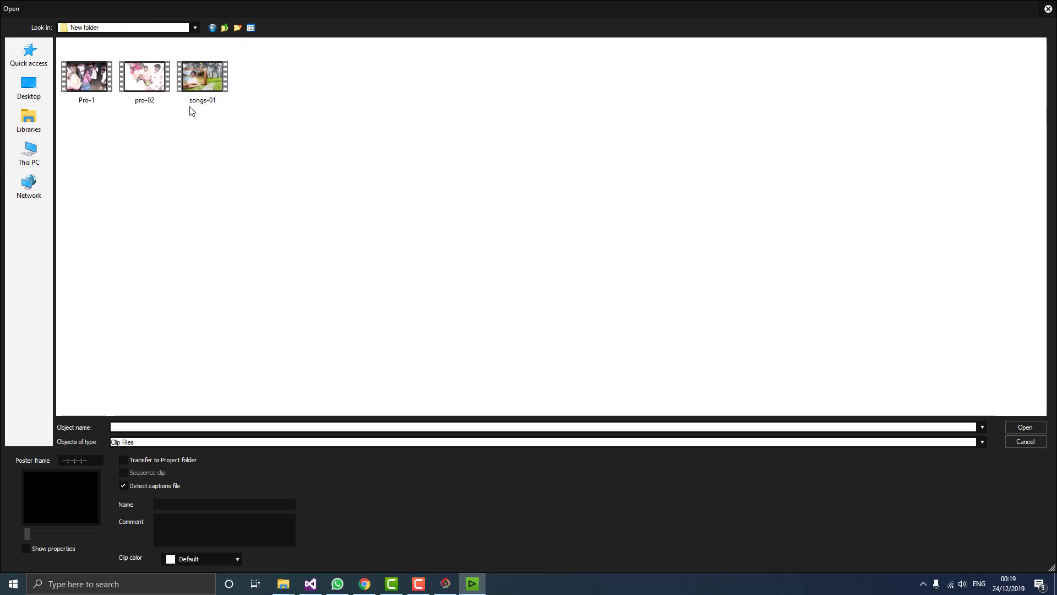
pyautogui.moveTo(161, 124); pyautogui.dragTo(67, 72)
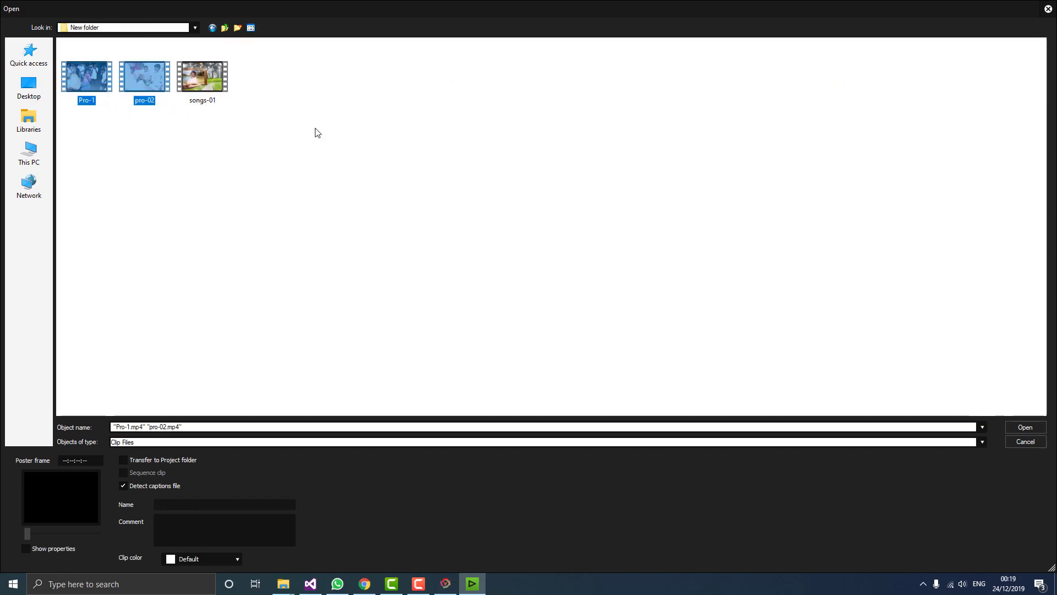
pyautogui.press('Return')
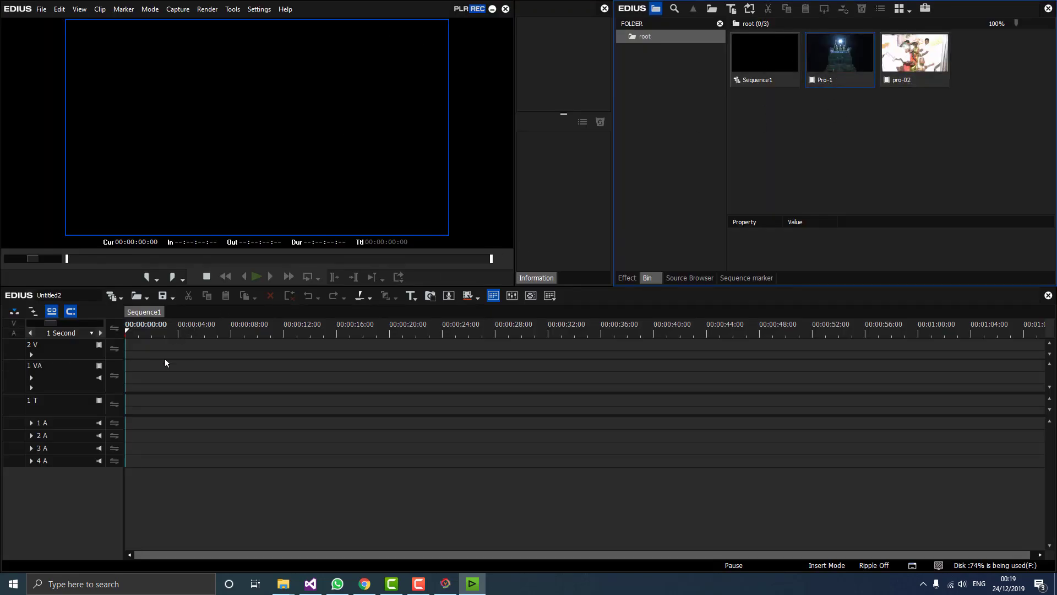
# Place the Pro-1 clip at the start of track 1 VA in Sequence1 and move the playhead to its end.
pyautogui.moveTo(831, 54); pyautogui.dragTo(125, 370)
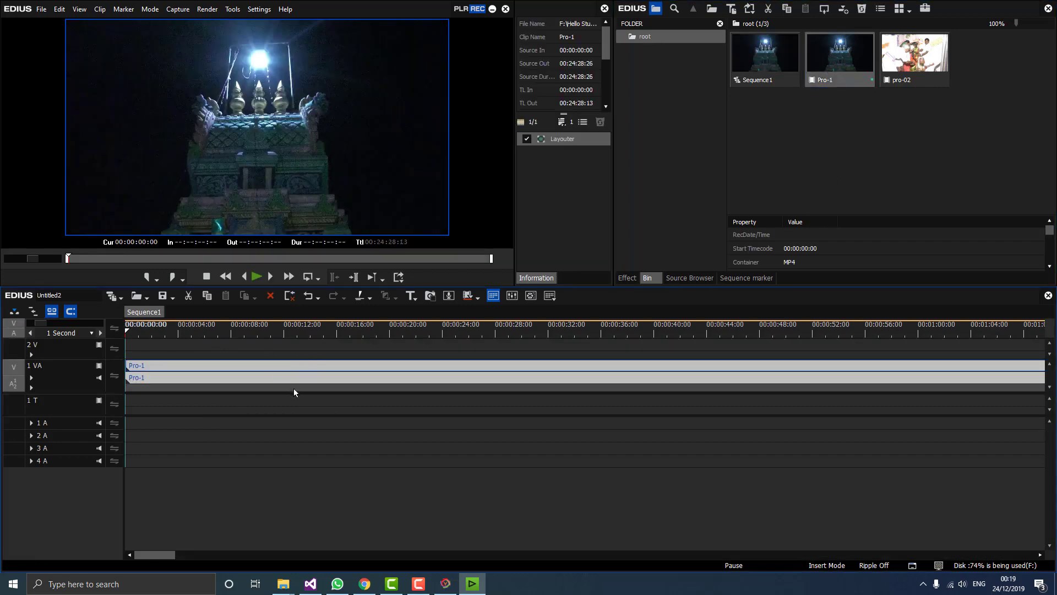
pyautogui.scroll(-4, 334, 412)
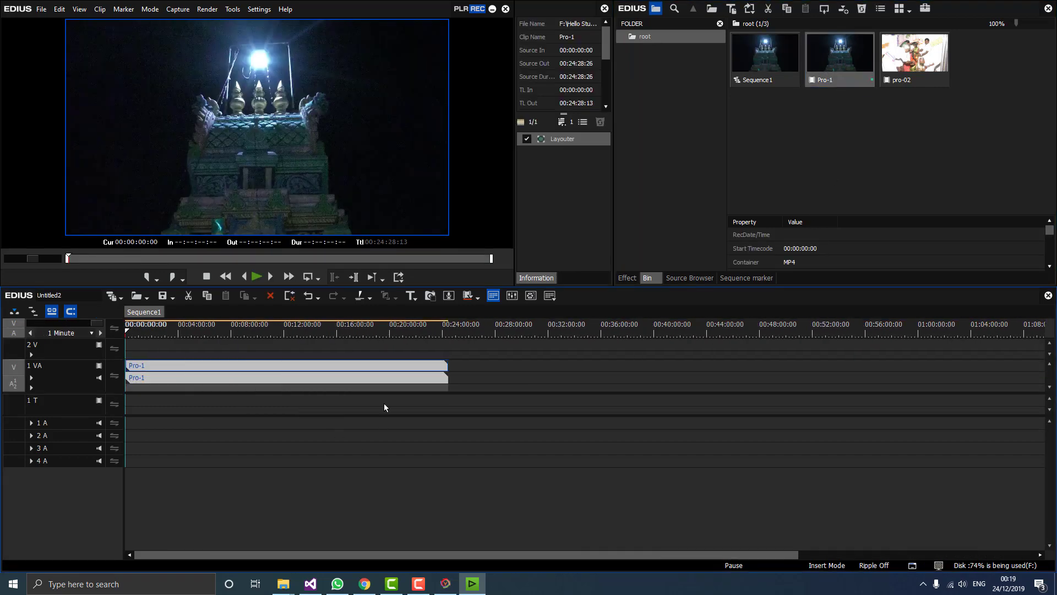
pyautogui.click(457, 363)
pyautogui.click(449, 330)
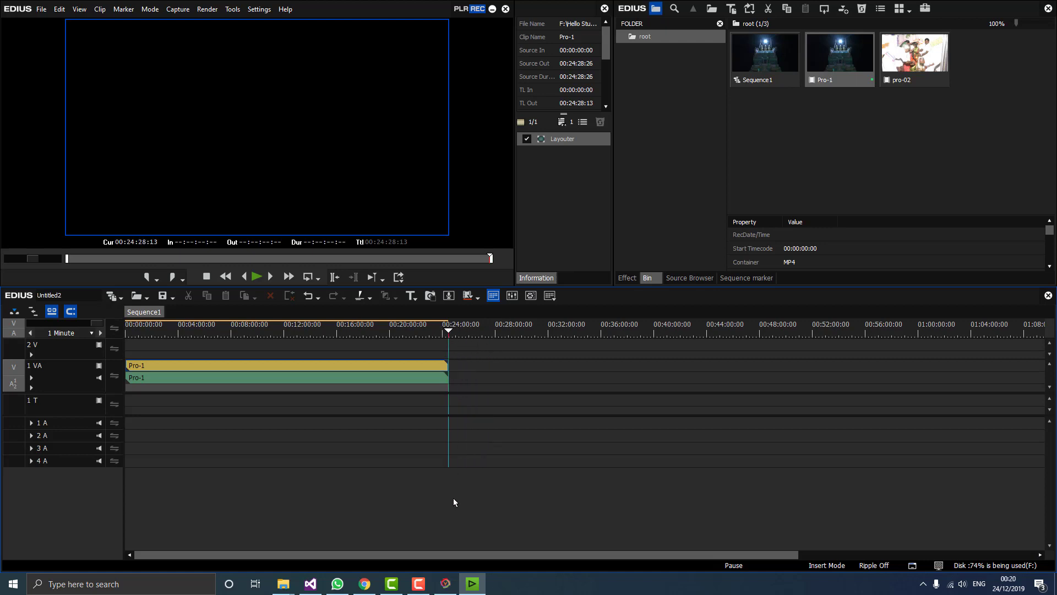
# Switch to VELL Magical Pro, select the song 17-PETTA - ILAMAI THIRUMBUDHEA, and import its project into EDIUS.
pyautogui.moveTo(446, 582)
pyautogui.click(452, 548)
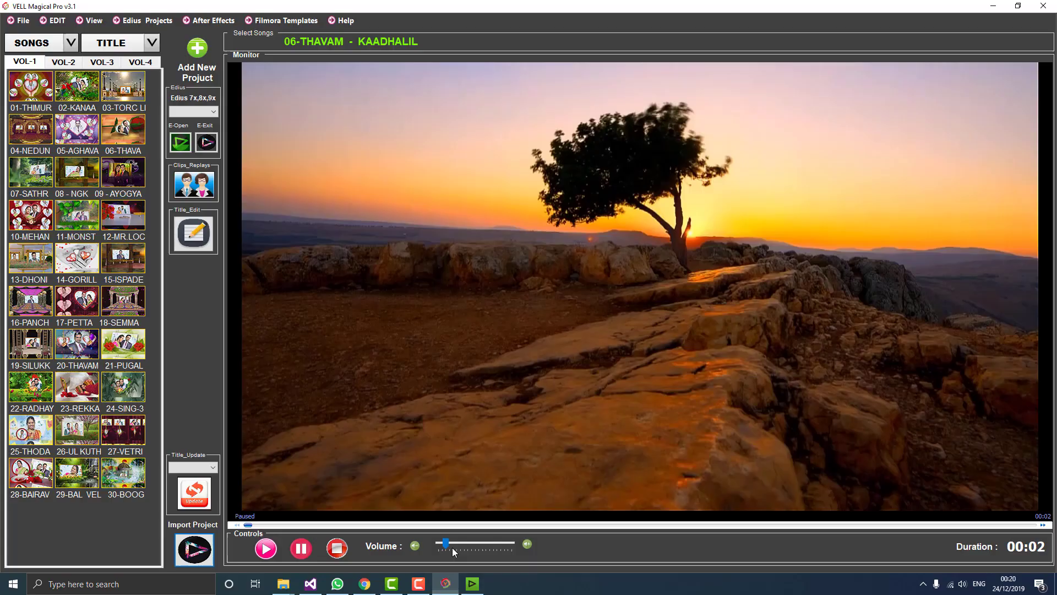
pyautogui.doubleClick(483, 6)
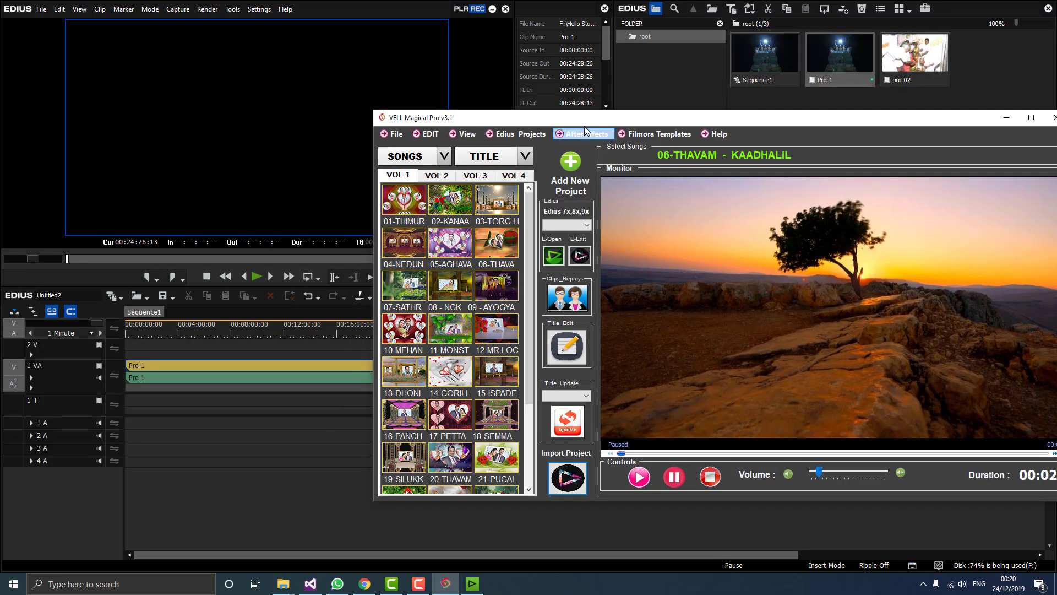
pyautogui.moveTo(584, 117); pyautogui.dragTo(561, 89)
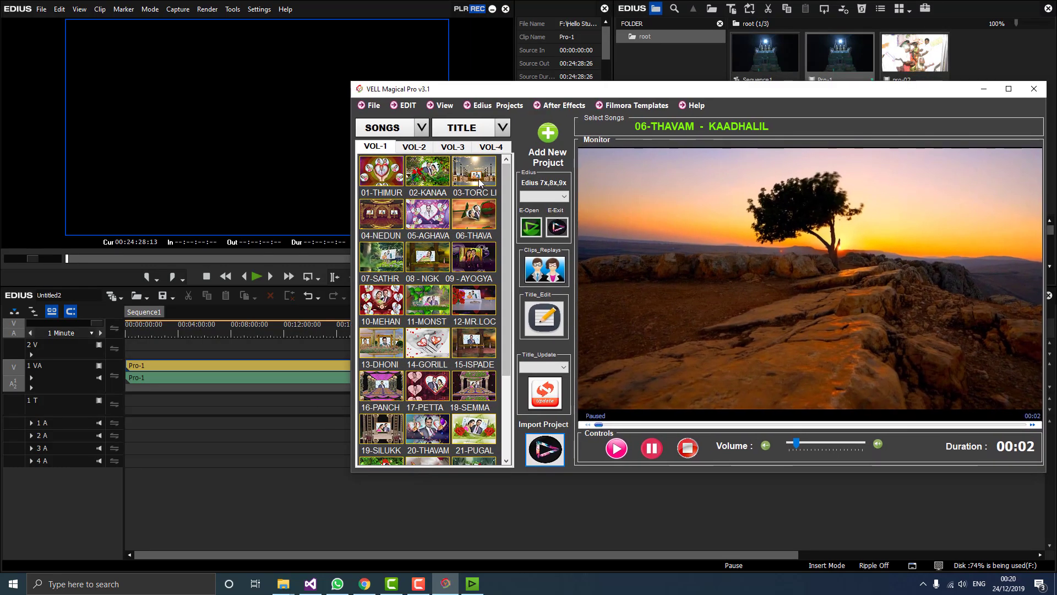
pyautogui.scroll(-2, 473, 264)
pyautogui.click(435, 294)
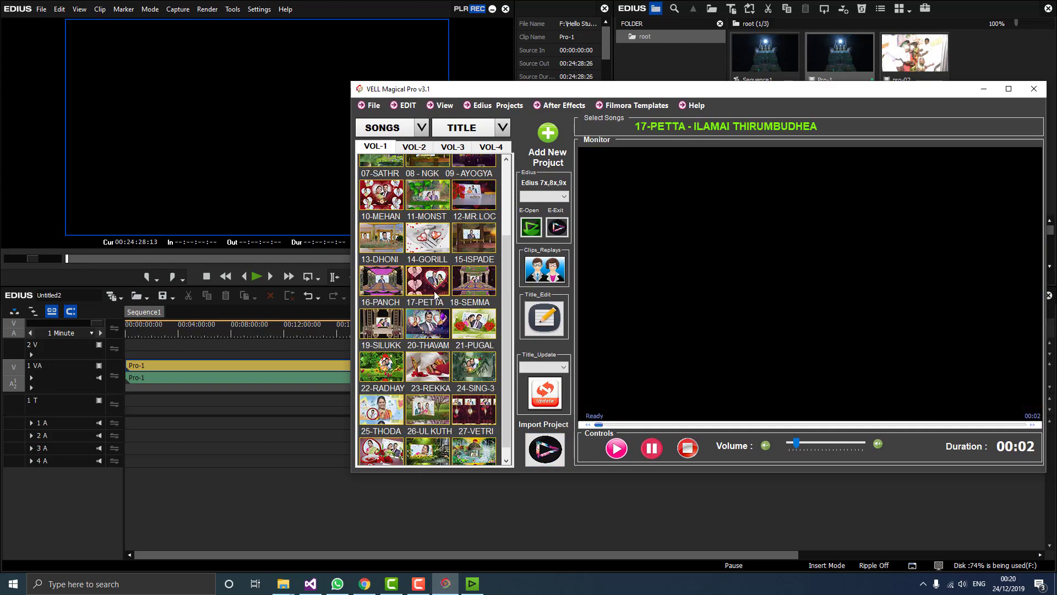
pyautogui.click(548, 447)
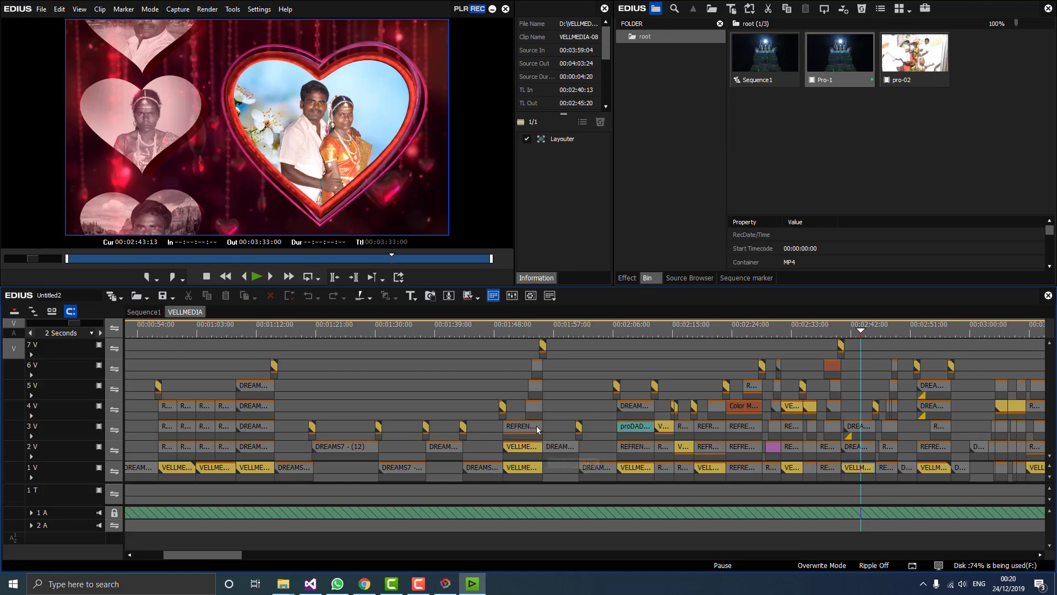
# Add the VELLMEDIA sequence to the bin, then place it right after Pro-1 on track 1 VA of Sequence1 and preview it.
pyautogui.rightClick(191, 313)
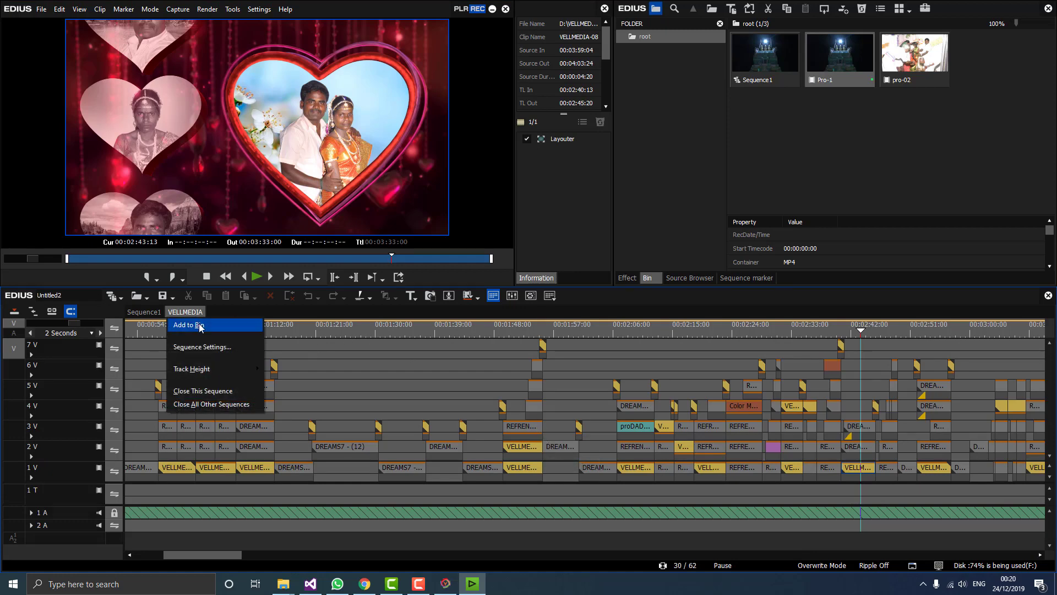
pyautogui.click(204, 326)
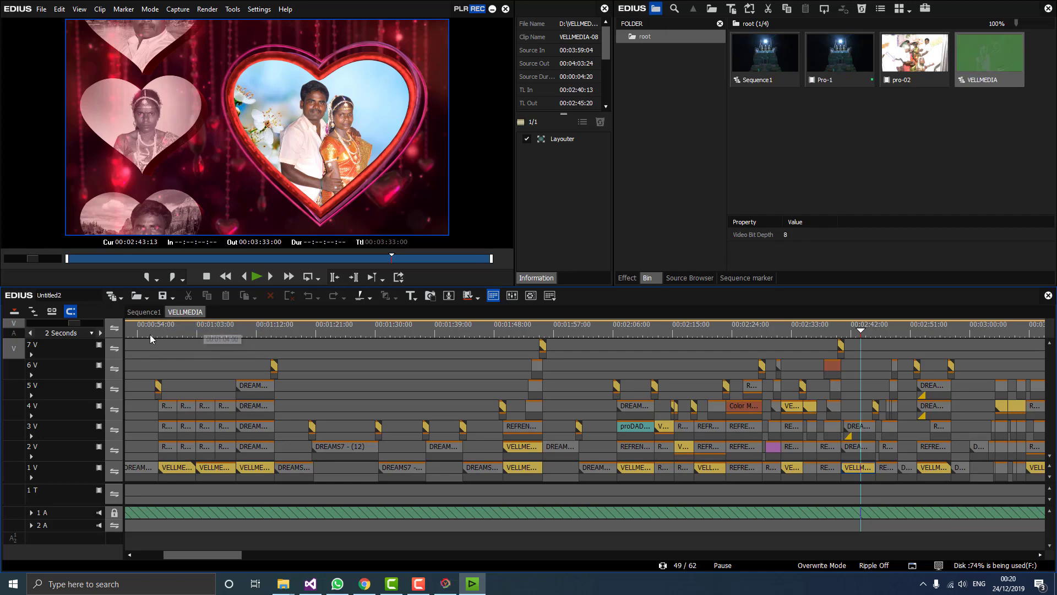
pyautogui.click(140, 312)
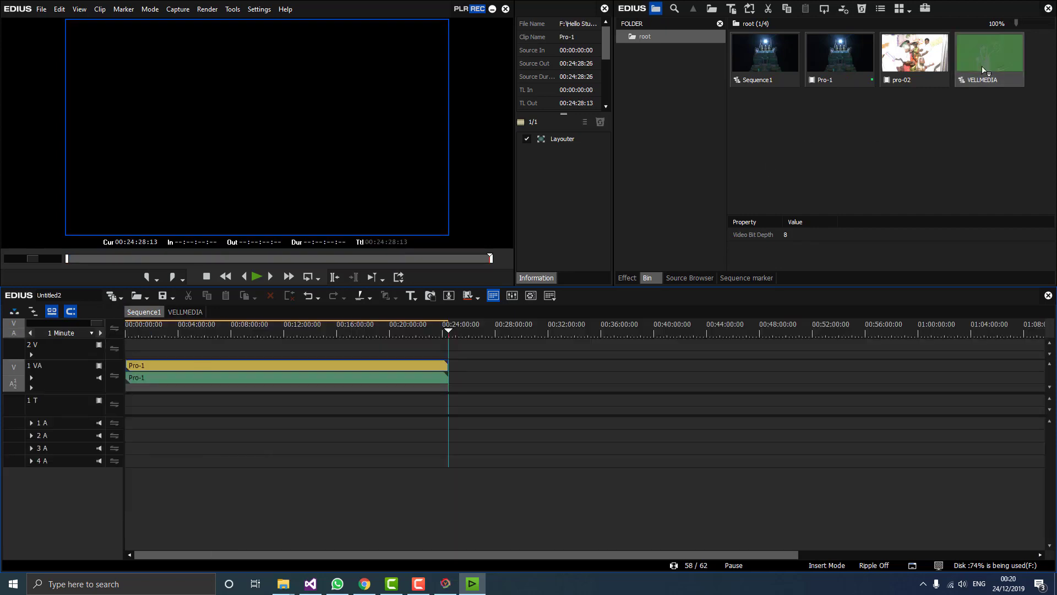
pyautogui.moveTo(985, 71); pyautogui.dragTo(457, 370)
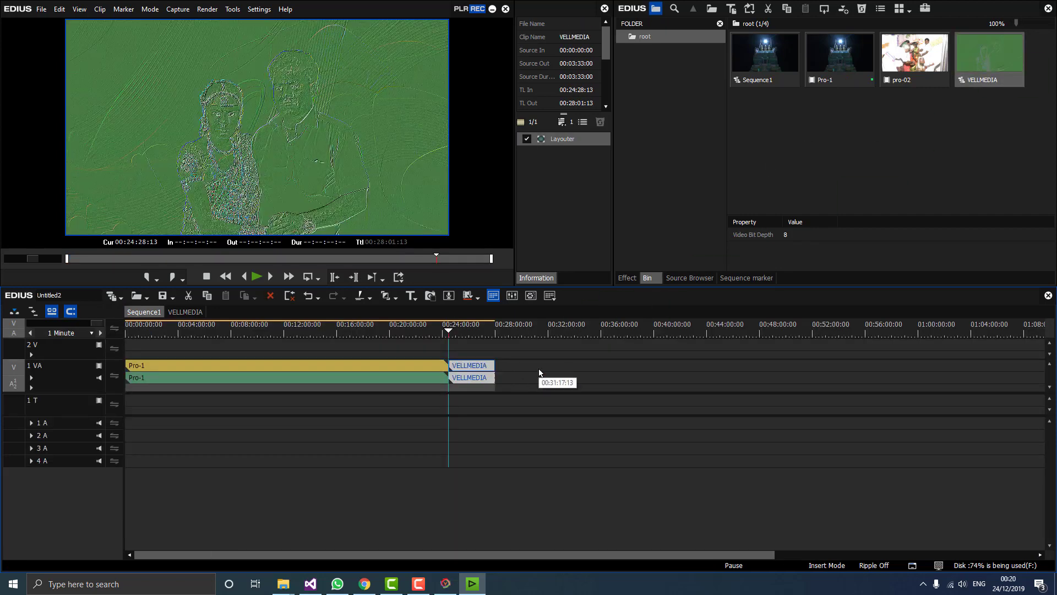
pyautogui.press('space')
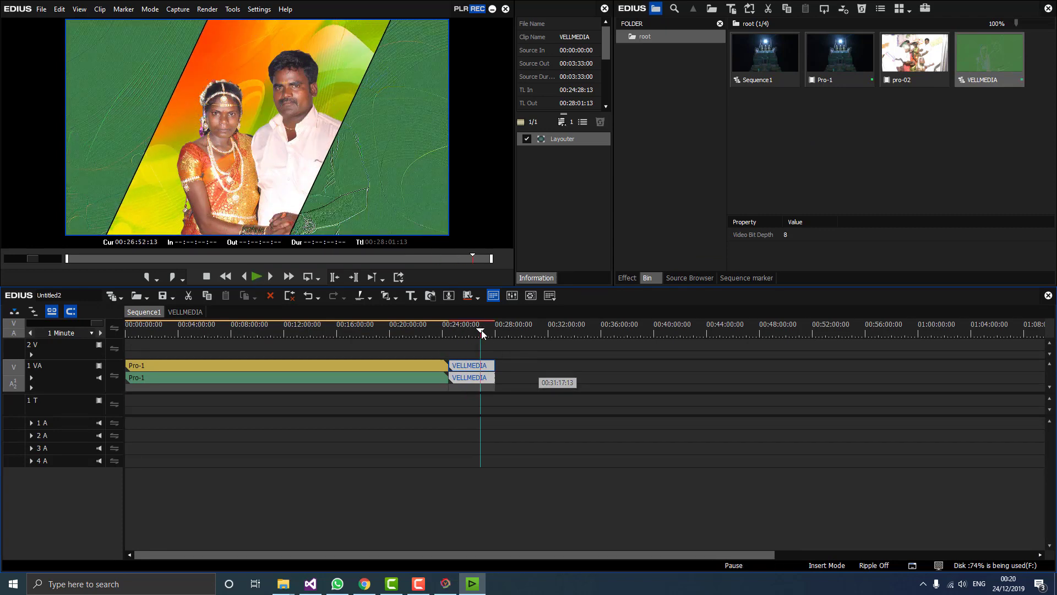
pyautogui.moveTo(480, 332); pyautogui.dragTo(474, 331)
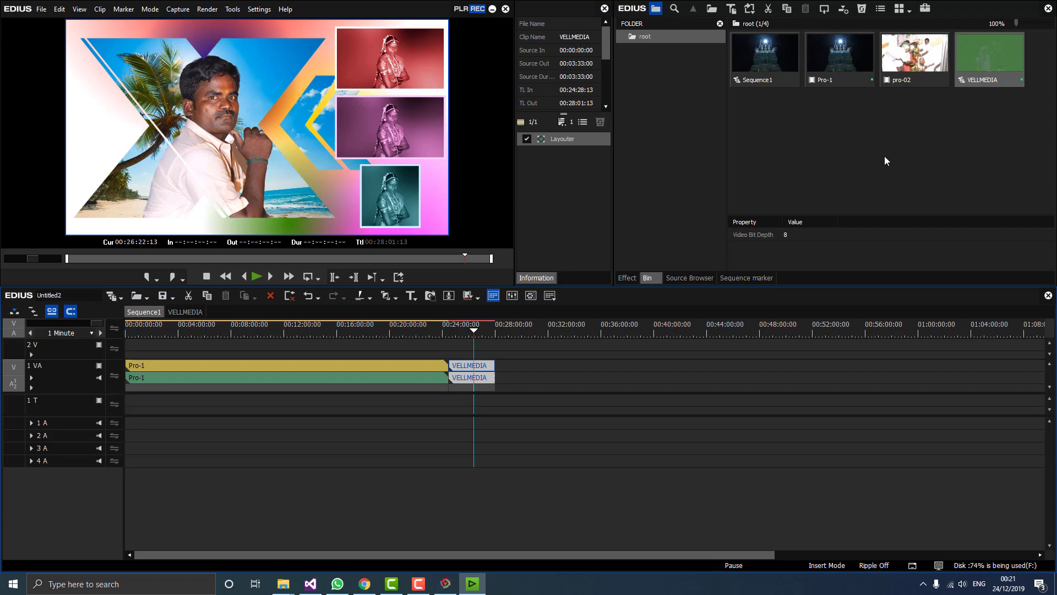
# Place the pro-02 clip directly after VELLMEDIA on track 1 VA and move the playhead to its end.
pyautogui.click(907, 60)
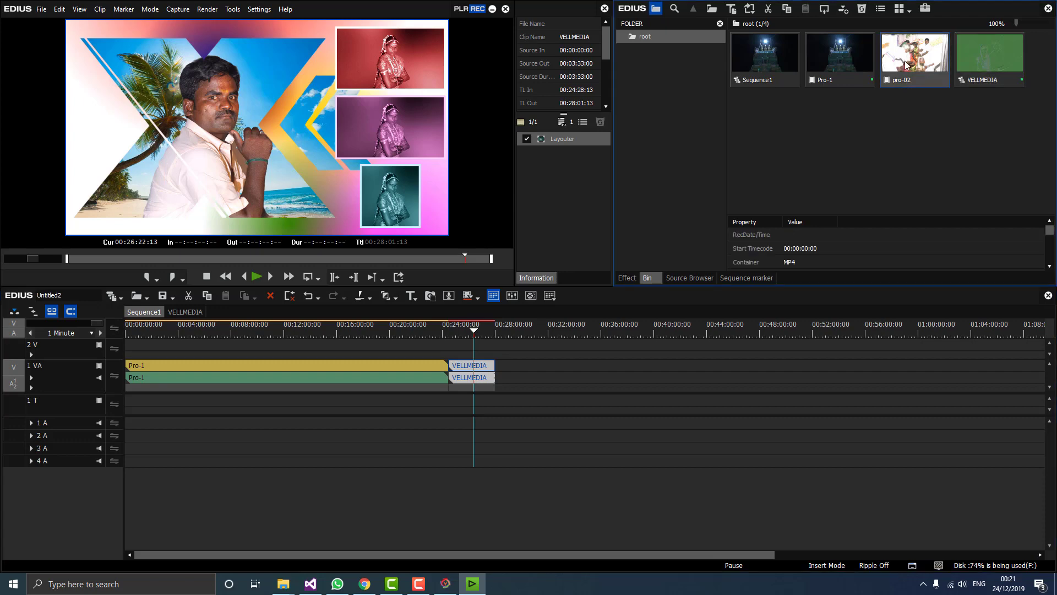
pyautogui.moveTo(907, 61); pyautogui.dragTo(531, 358)
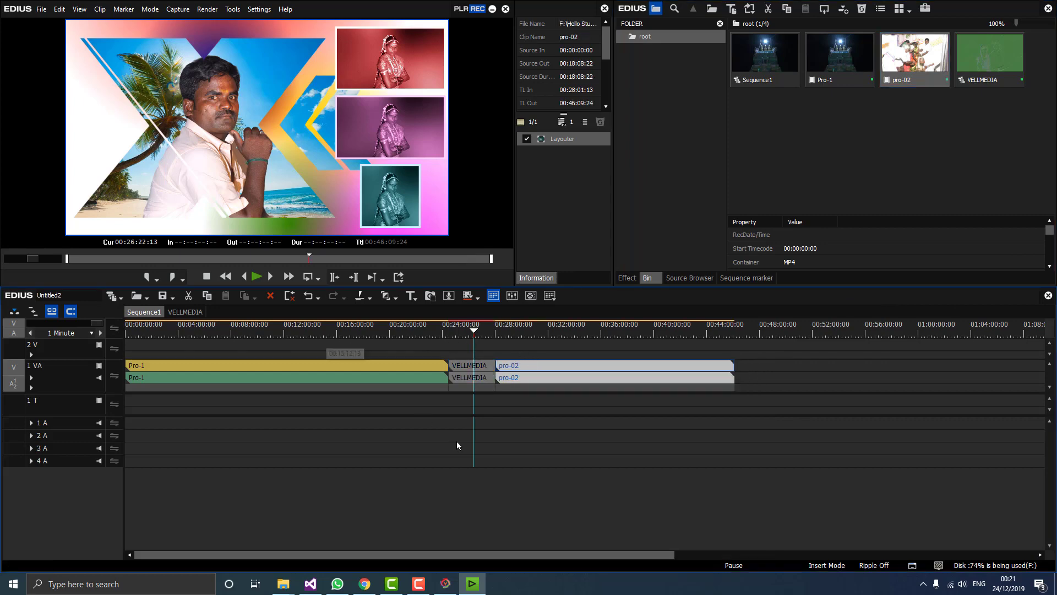
pyautogui.click(738, 333)
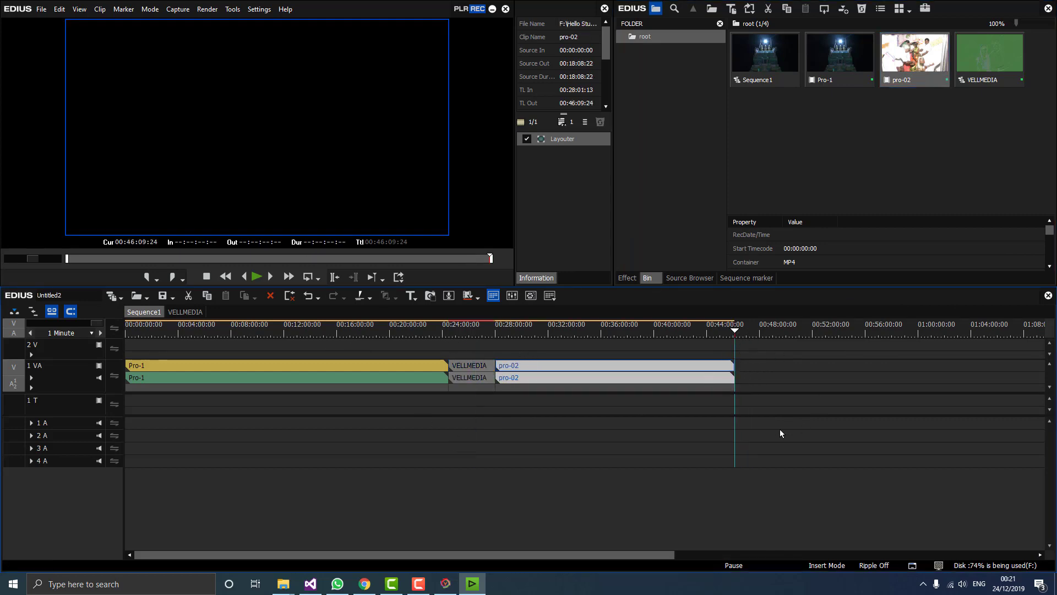
# Switch to VELL Magical Pro, select the song 22-RADHAYIN GEETHAI - Un Vizhiyil, and import its project into EDIUS.
pyautogui.click(445, 584)
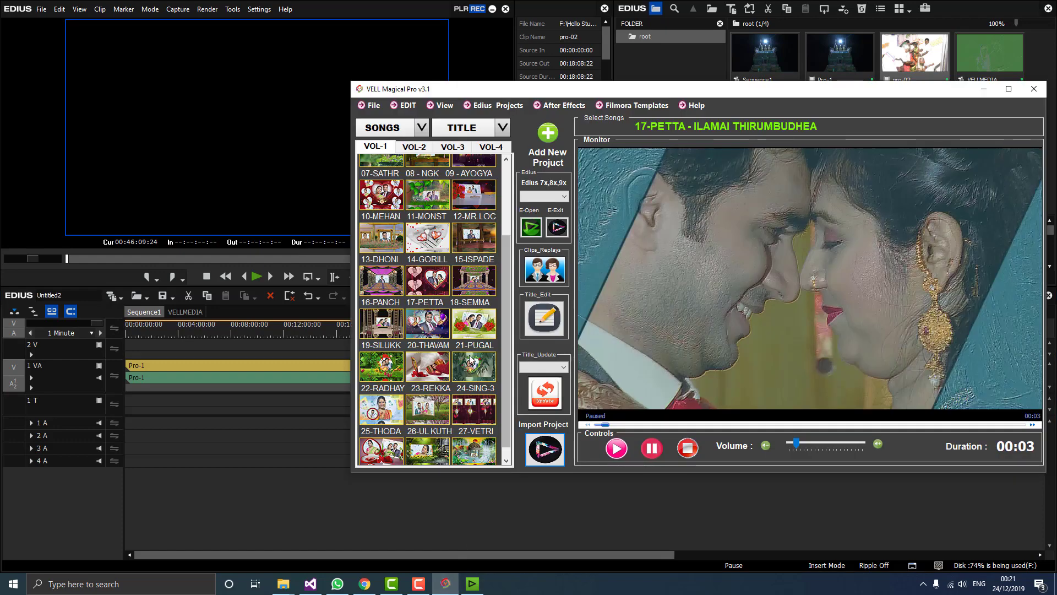
pyautogui.scroll(-1, 445, 366)
pyautogui.click(371, 360)
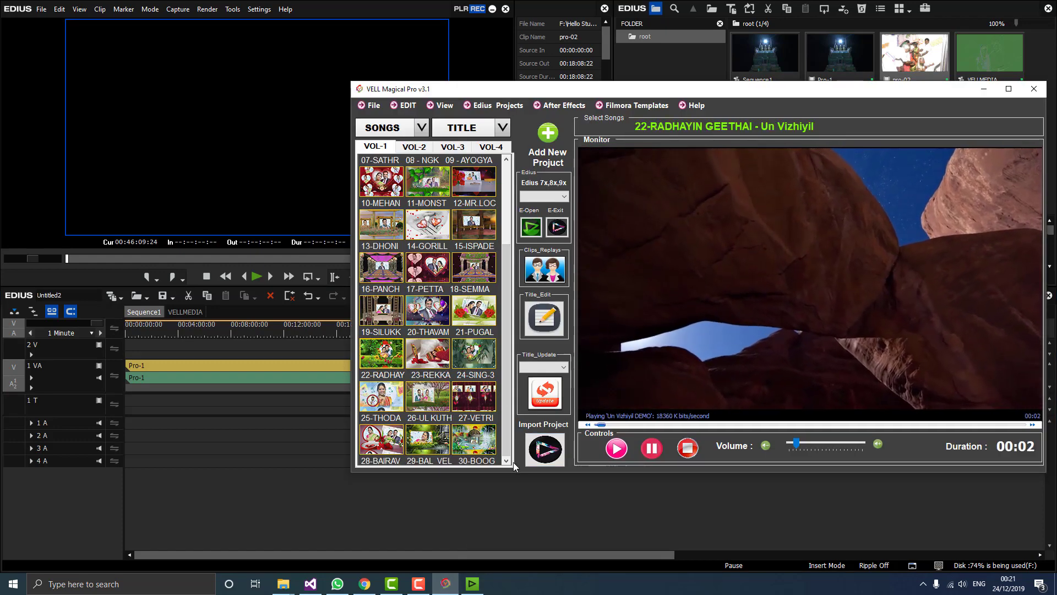
pyautogui.click(545, 450)
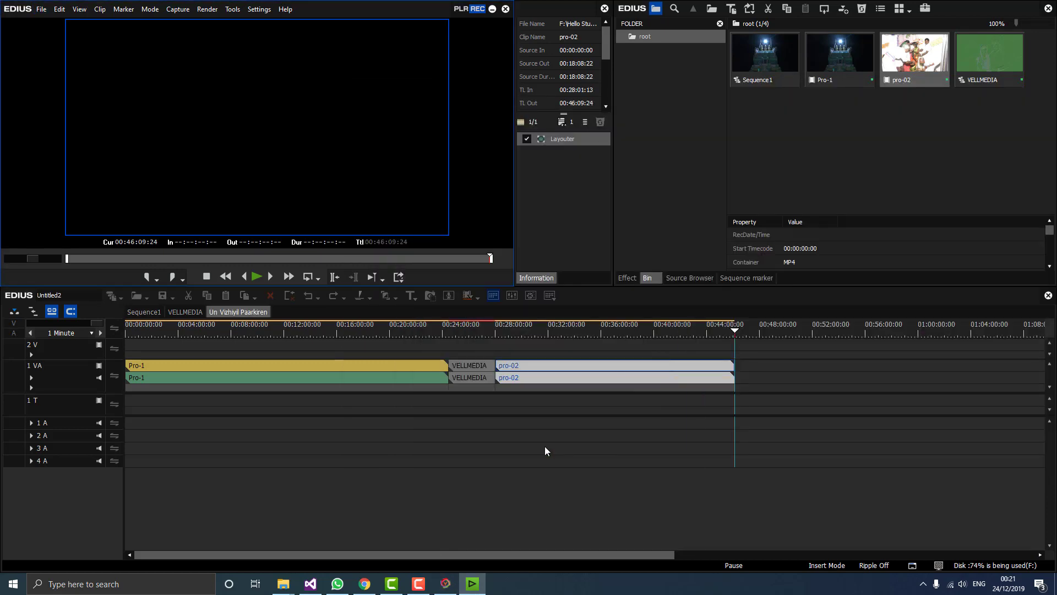
pyautogui.scroll(5, 526, 431)
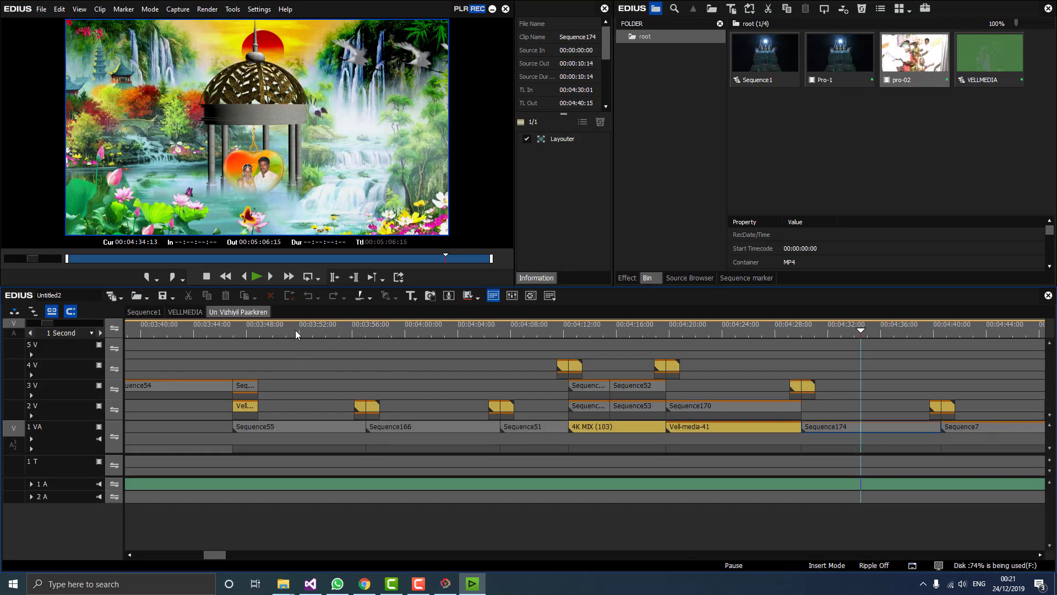
# Add the Un Vizhiyil Paarkiren sequence to the bin and place it right after pro-02 on track 1 VA of Sequence1.
pyautogui.rightClick(255, 313)
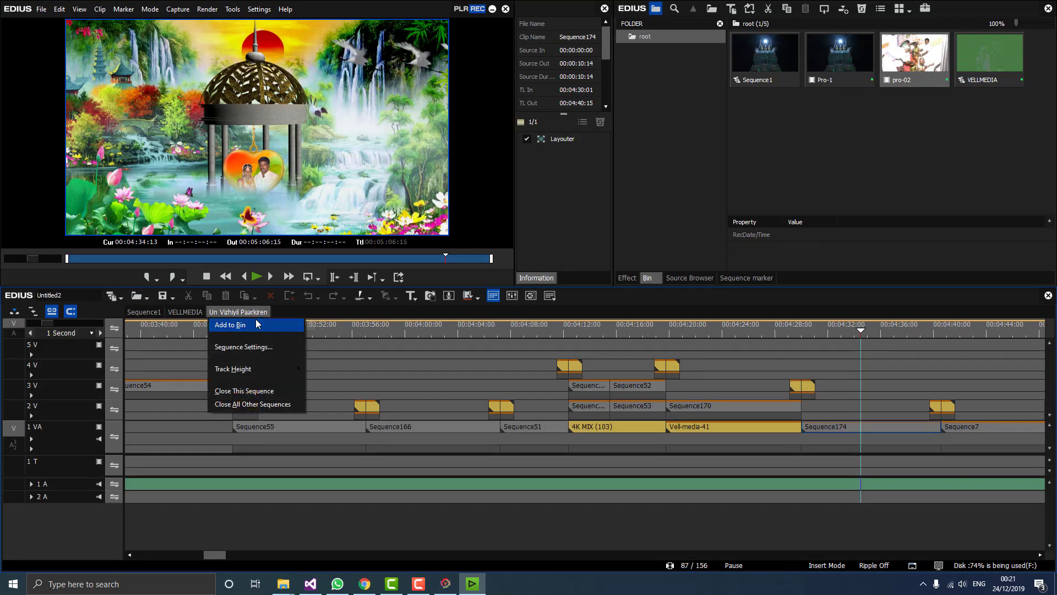
pyautogui.click(256, 322)
pyautogui.click(186, 313)
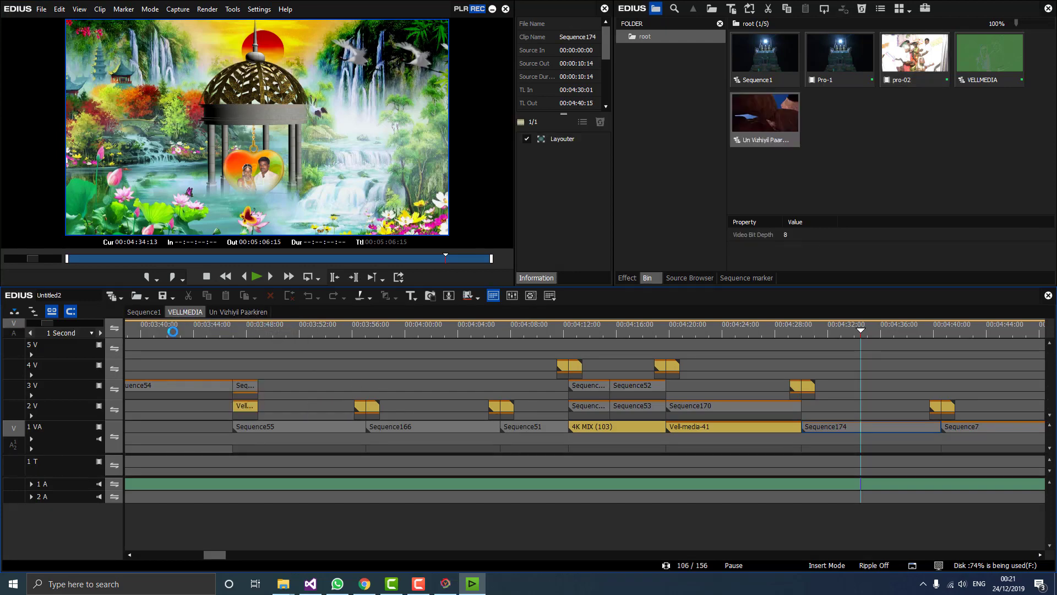
pyautogui.click(144, 312)
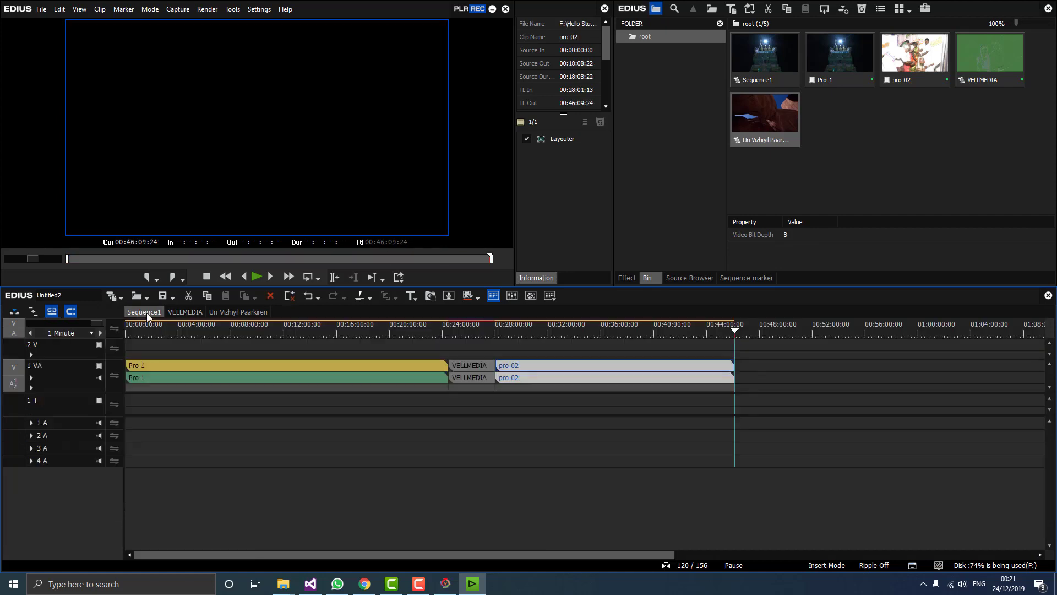
pyautogui.moveTo(764, 119); pyautogui.dragTo(740, 371)
pyautogui.moveTo(600, 329); pyautogui.dragTo(464, 345)
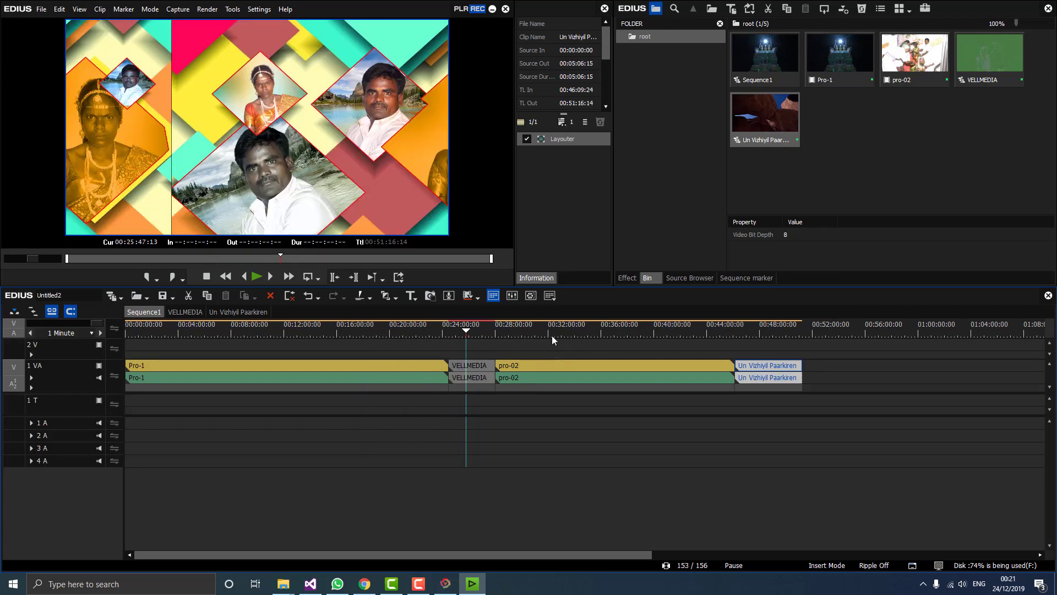
pyautogui.click(575, 331)
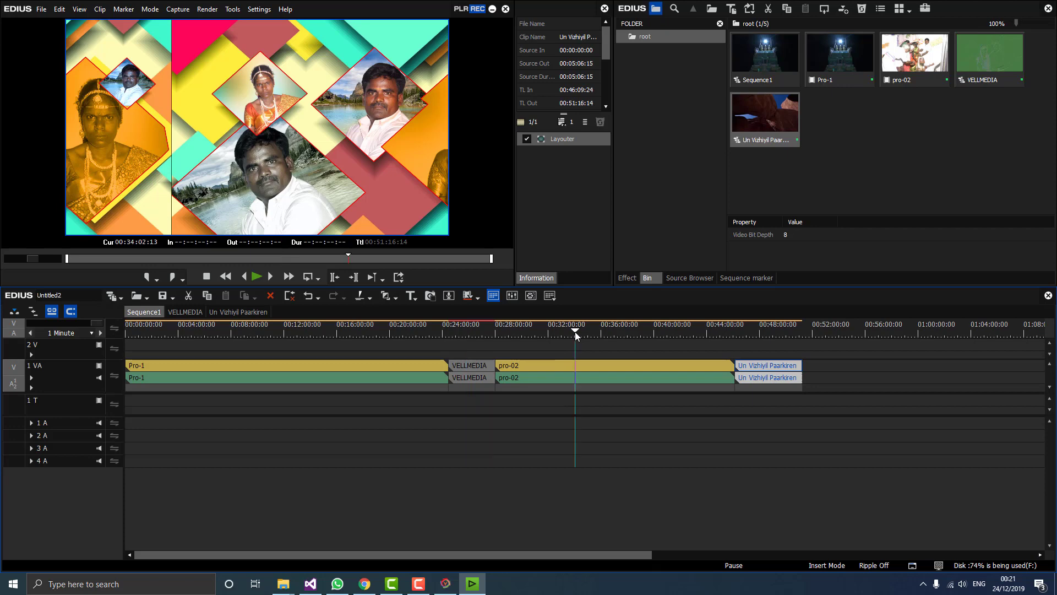
pyautogui.click(755, 332)
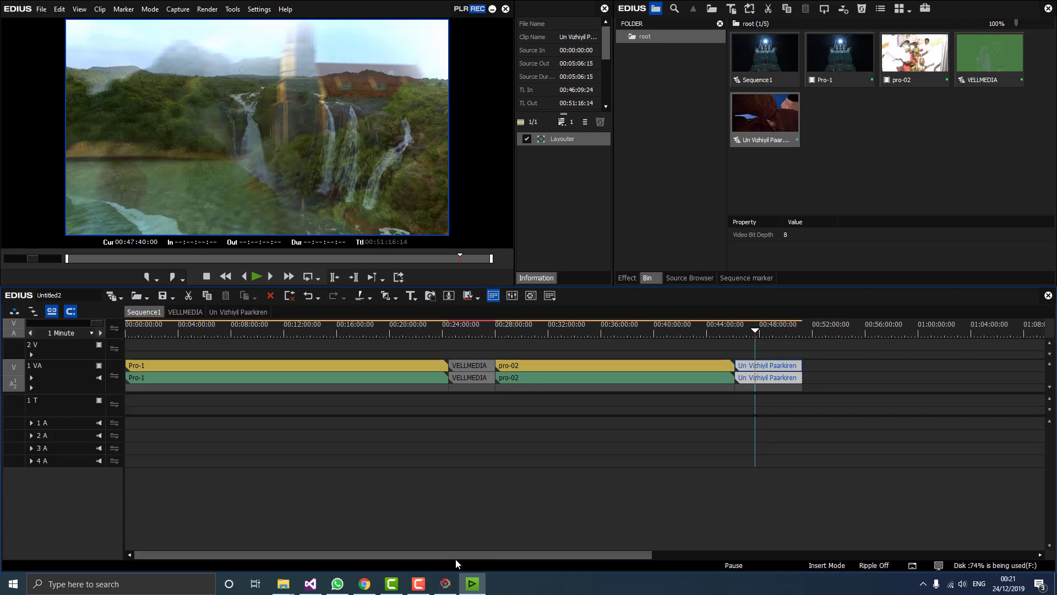
# Switch to VELL Magical Pro, open Clip Replacing for video files, and browse to New folder under CAPTURE\VideoClips on drive D.
pyautogui.click(445, 584)
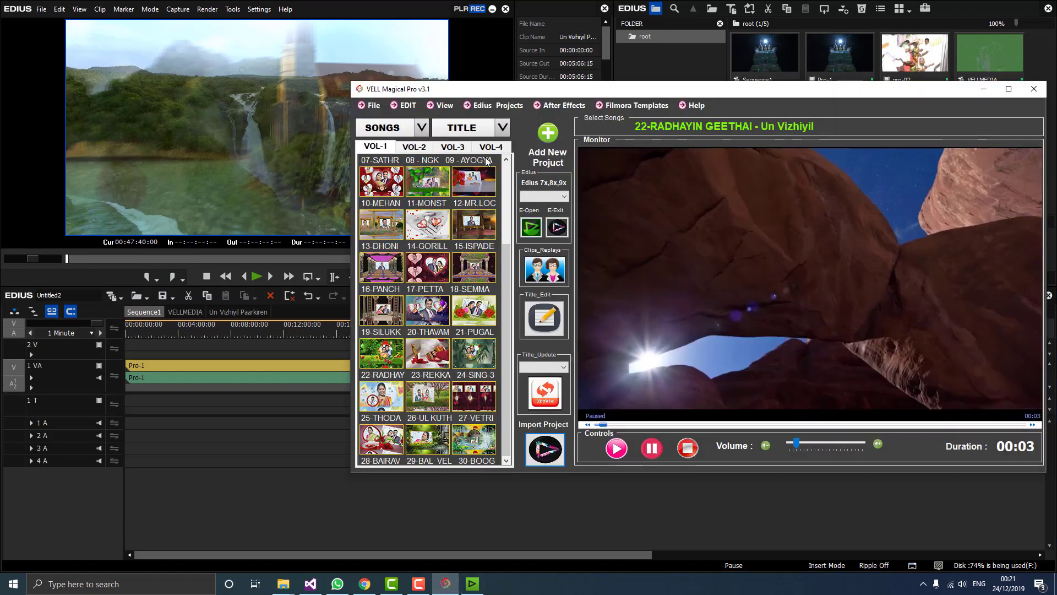
pyautogui.click(543, 266)
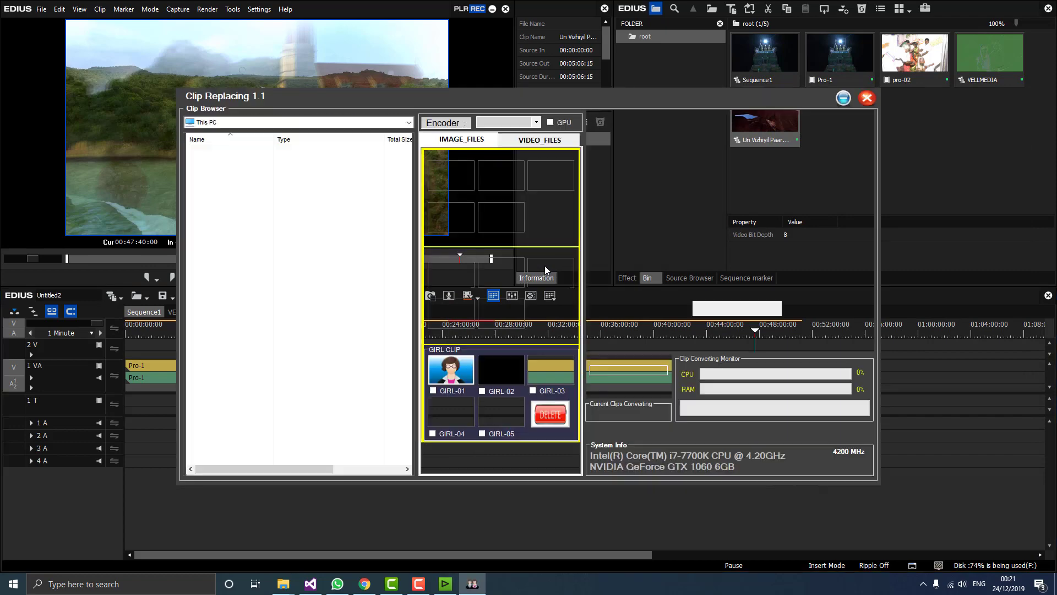
pyautogui.moveTo(631, 114); pyautogui.dragTo(659, 141)
pyautogui.click(555, 157)
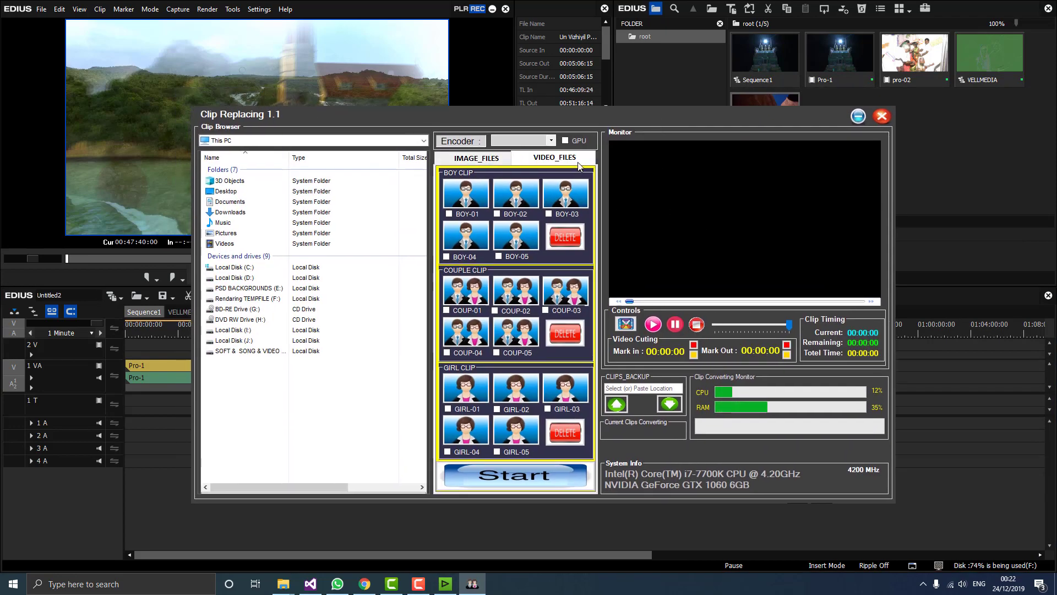
pyautogui.doubleClick(267, 277)
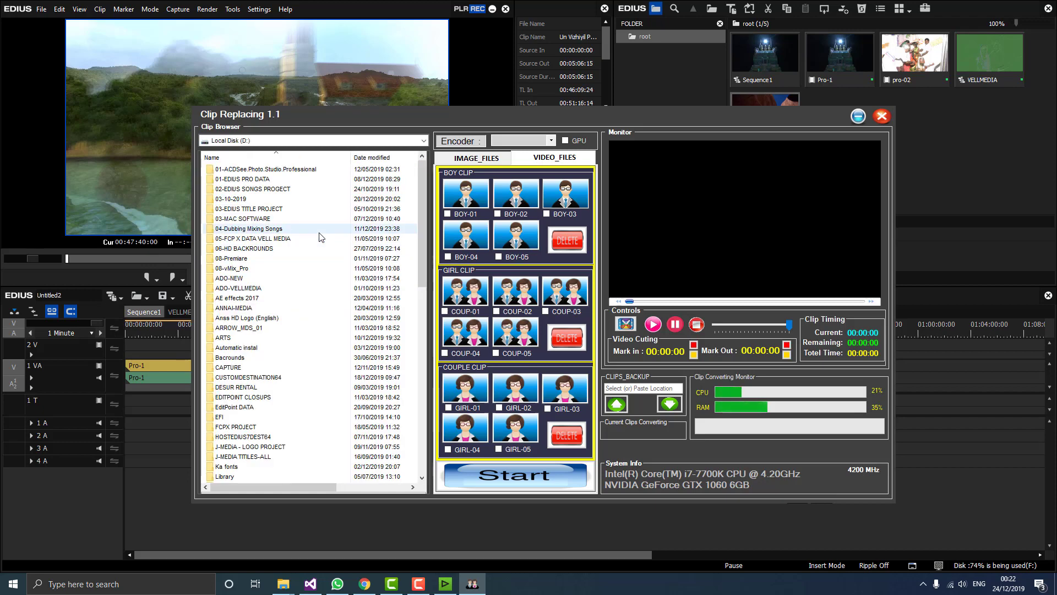
pyautogui.doubleClick(271, 367)
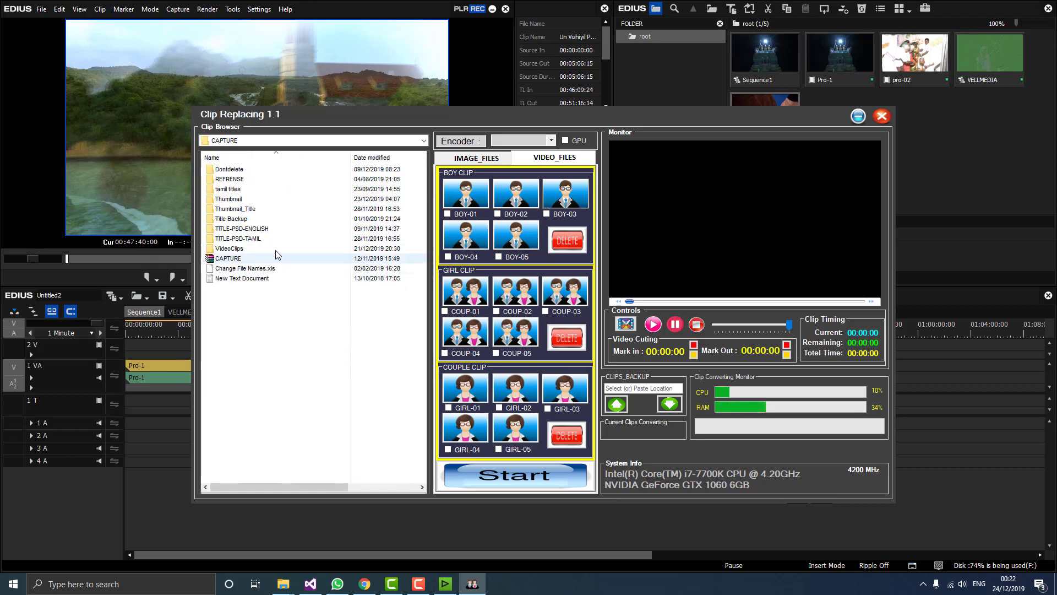
pyautogui.doubleClick(268, 249)
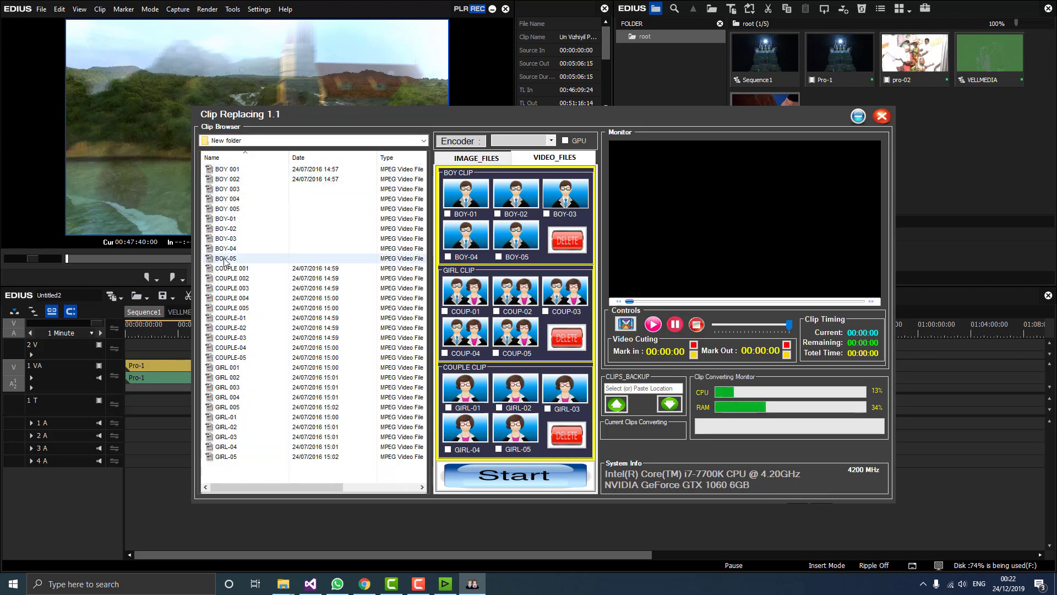
# Assign the COUPLE 001 clip to the BOY-01 slot, play it in the monitor, and pause near its start.
pyautogui.moveTo(280, 268); pyautogui.dragTo(474, 190)
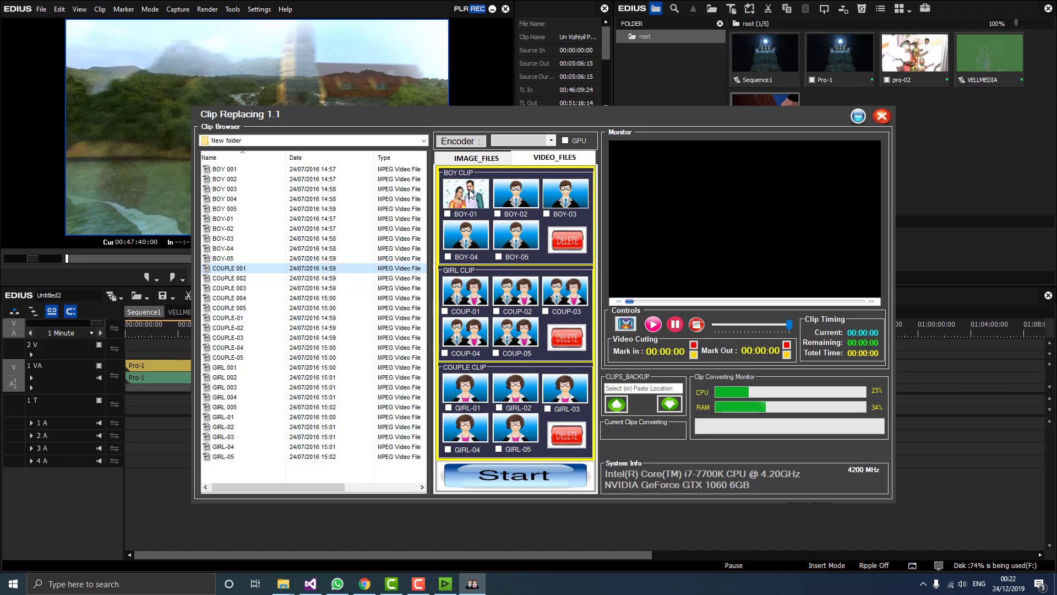
pyautogui.click(471, 193)
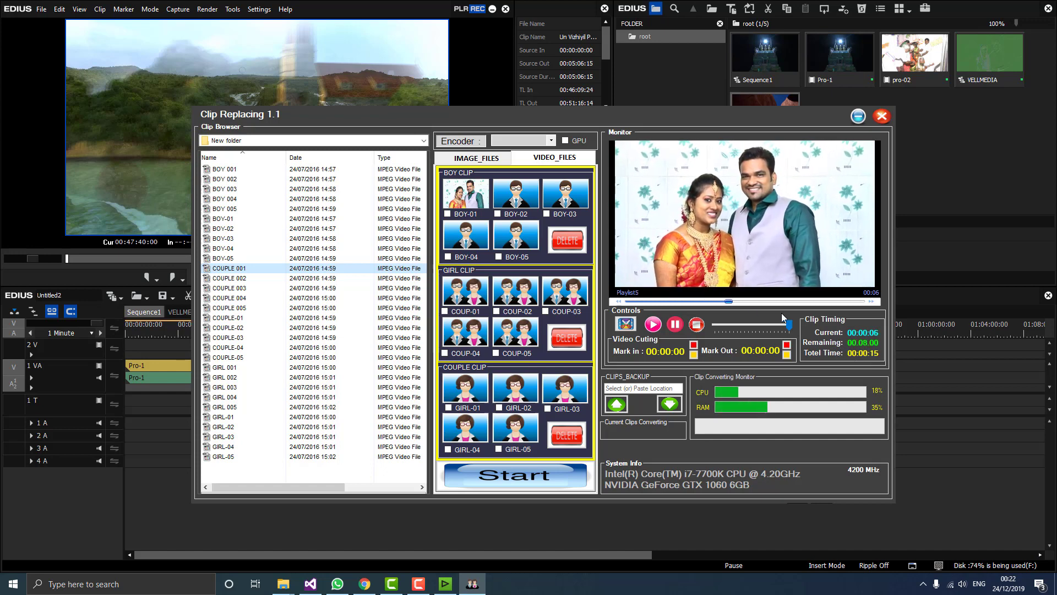
pyautogui.click(637, 302)
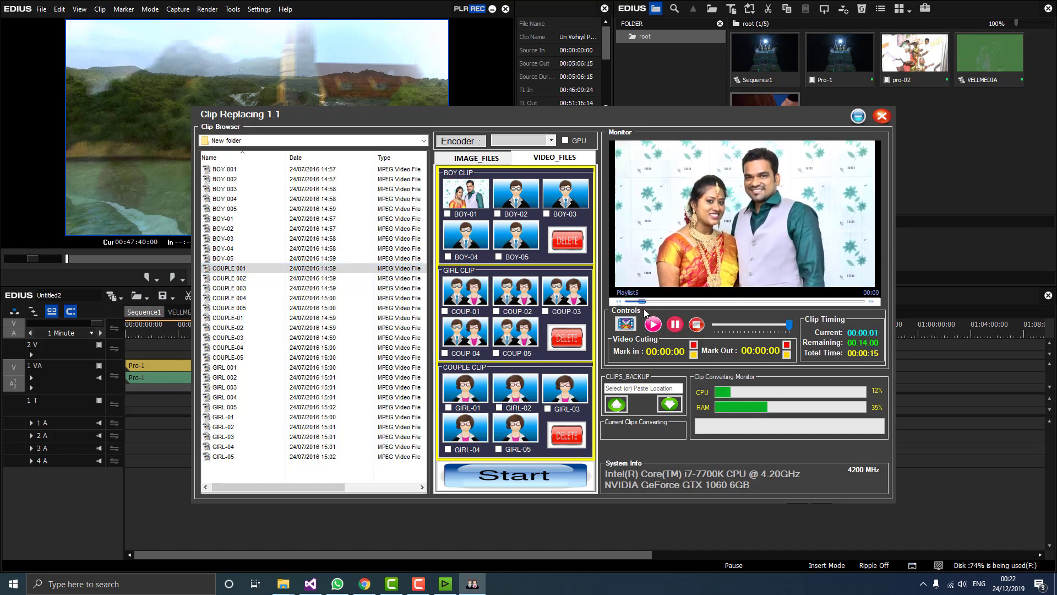
pyautogui.click(674, 325)
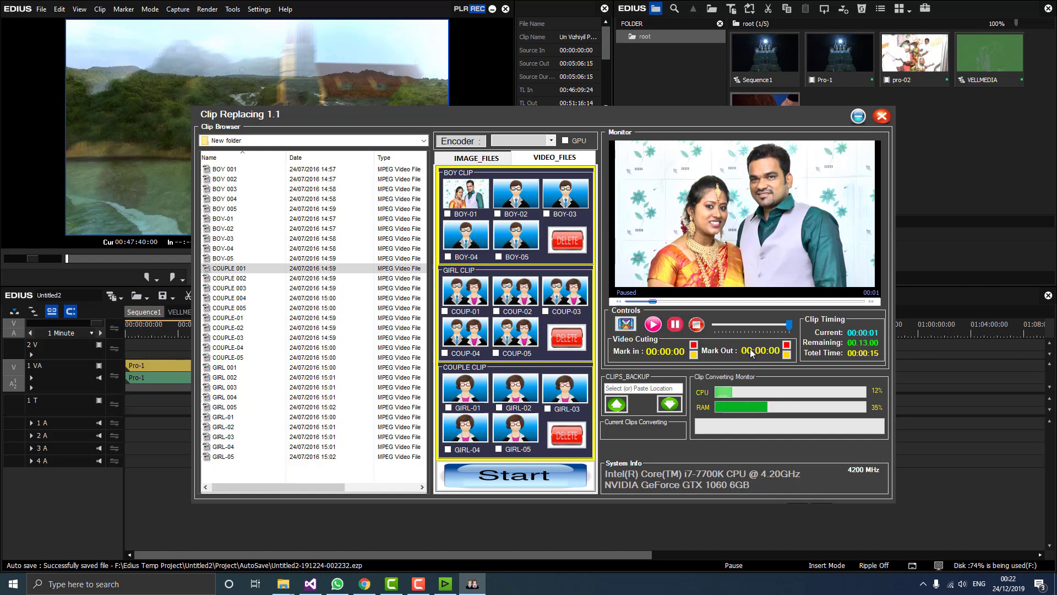
# Seek to 00:00:12 in the COUPLE 001 clip and set its mark-out point there.
pyautogui.click(644, 303)
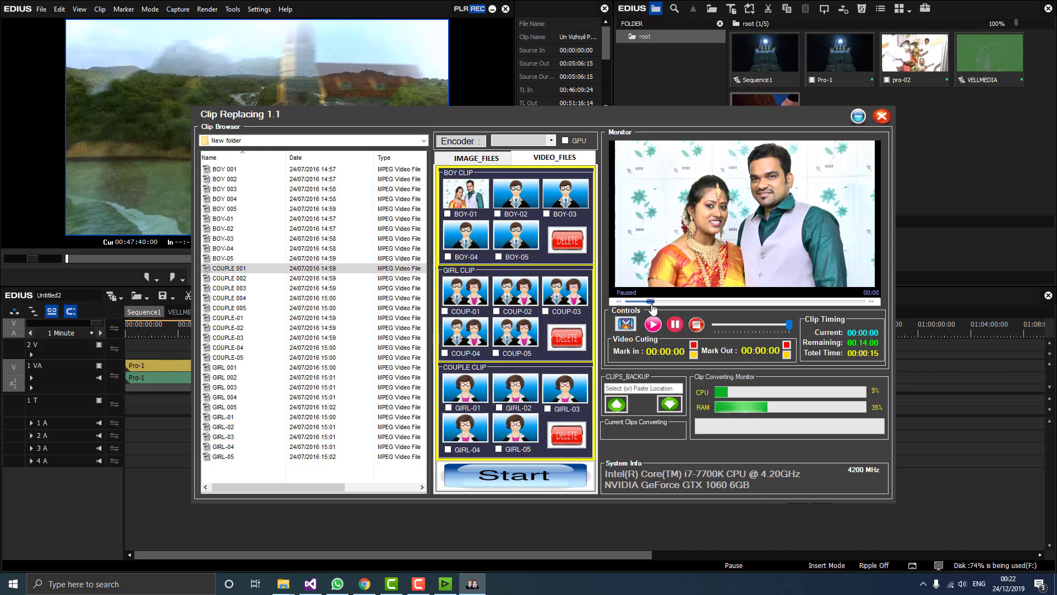
pyautogui.click(695, 304)
pyautogui.moveTo(696, 307); pyautogui.dragTo(828, 306)
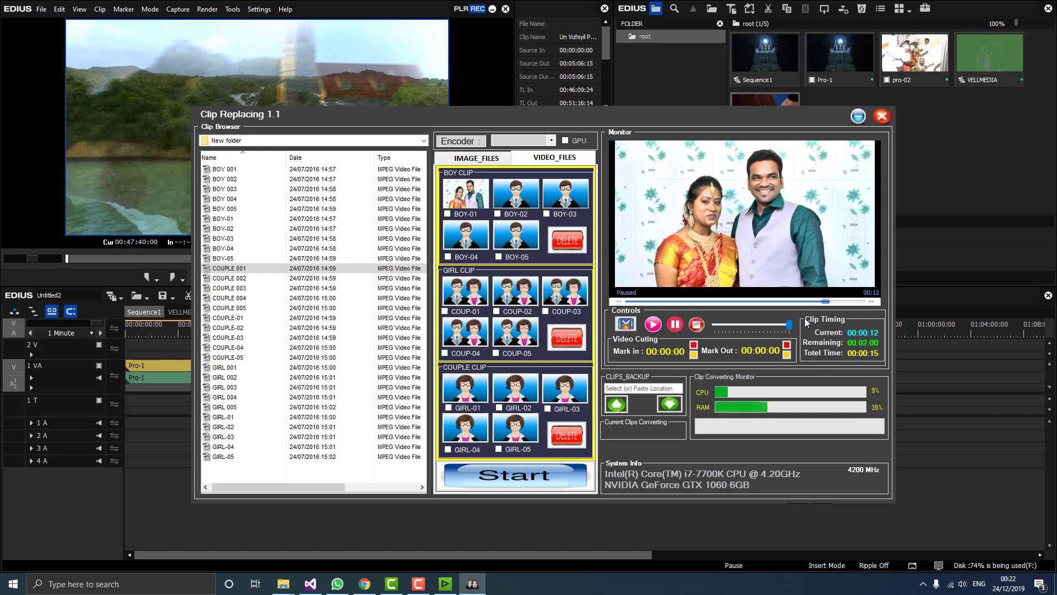
pyautogui.click(788, 344)
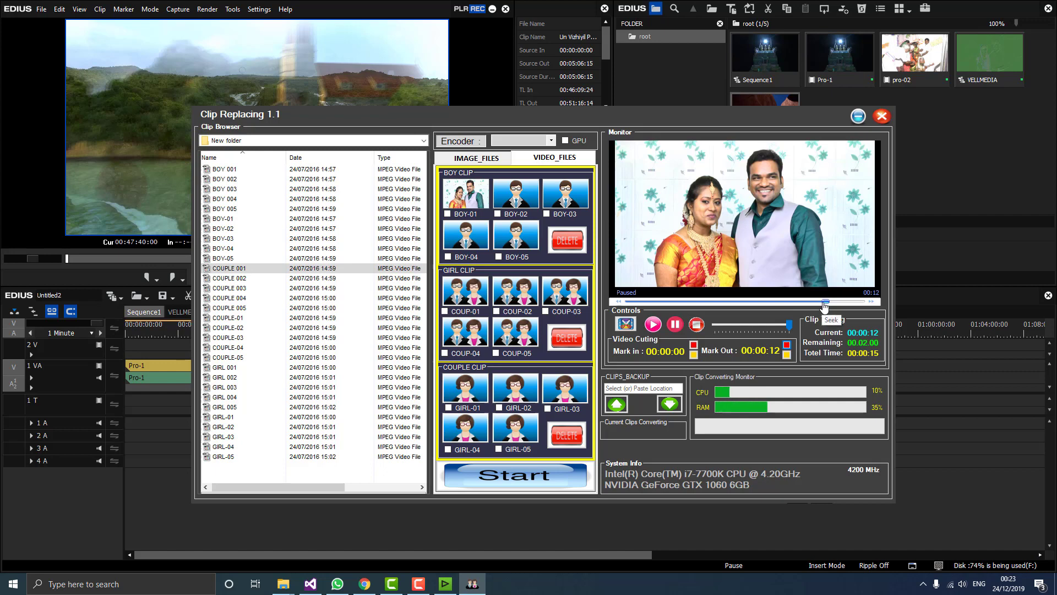
# Set the clip's mark-in point at 00:00:02 and close the Clip Replacing tool.
pyautogui.moveTo(825, 302); pyautogui.dragTo(663, 305)
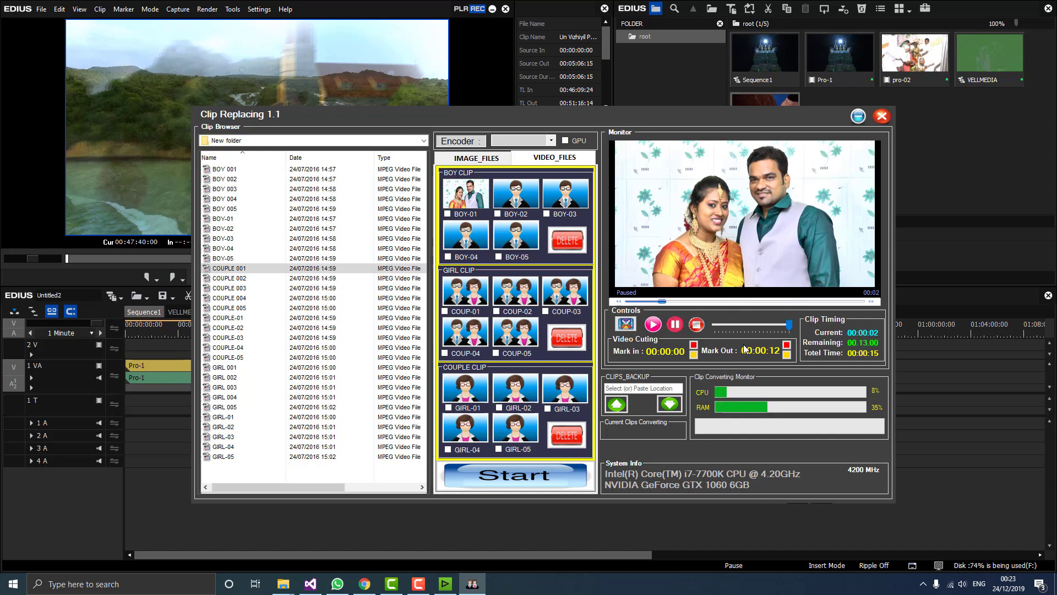
pyautogui.click(694, 354)
pyautogui.click(694, 354)
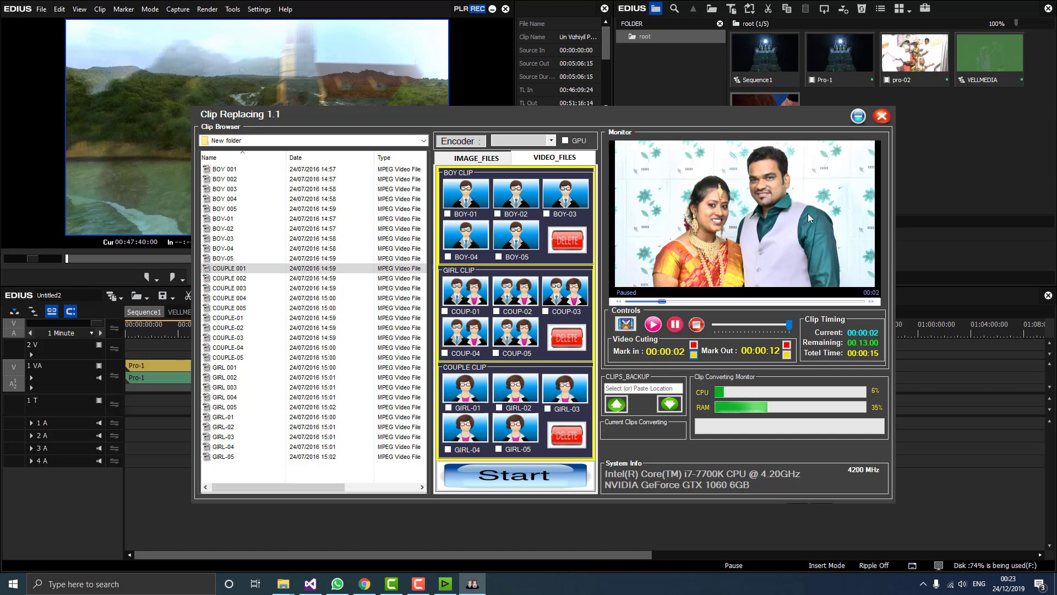
pyautogui.click(886, 115)
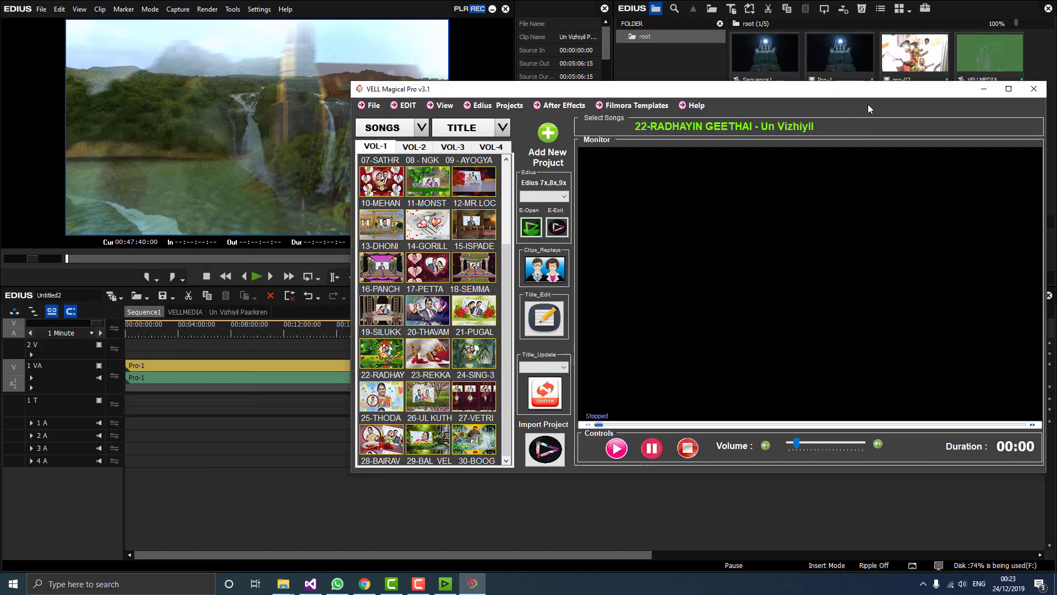
pyautogui.moveTo(863, 97); pyautogui.dragTo(779, 113)
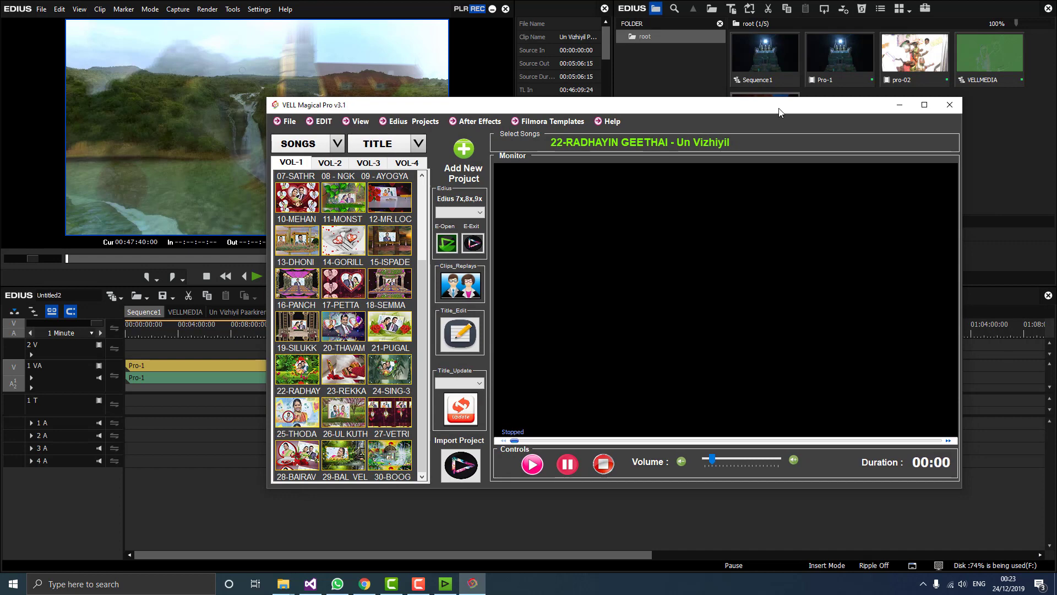